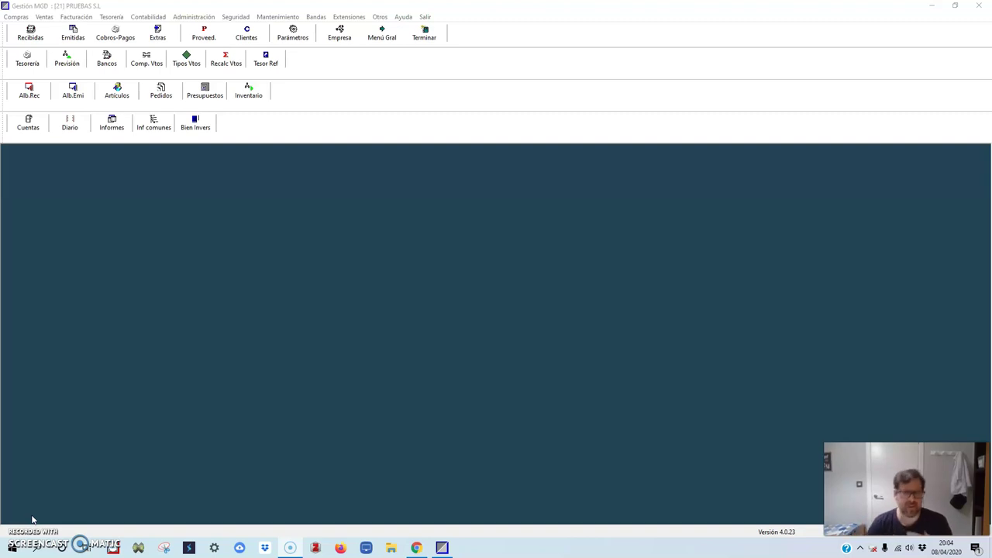
# - Run the Resumen de IVA for the period 01/10/17 to 31/12/17, keeping the default data check and entry options
pyautogui.click(261, 8)
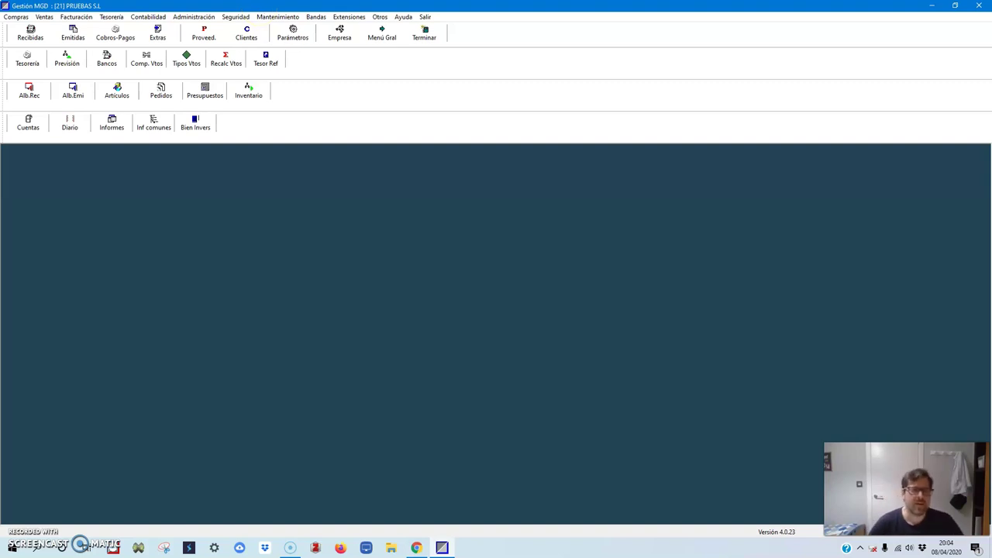
pyautogui.click(192, 19)
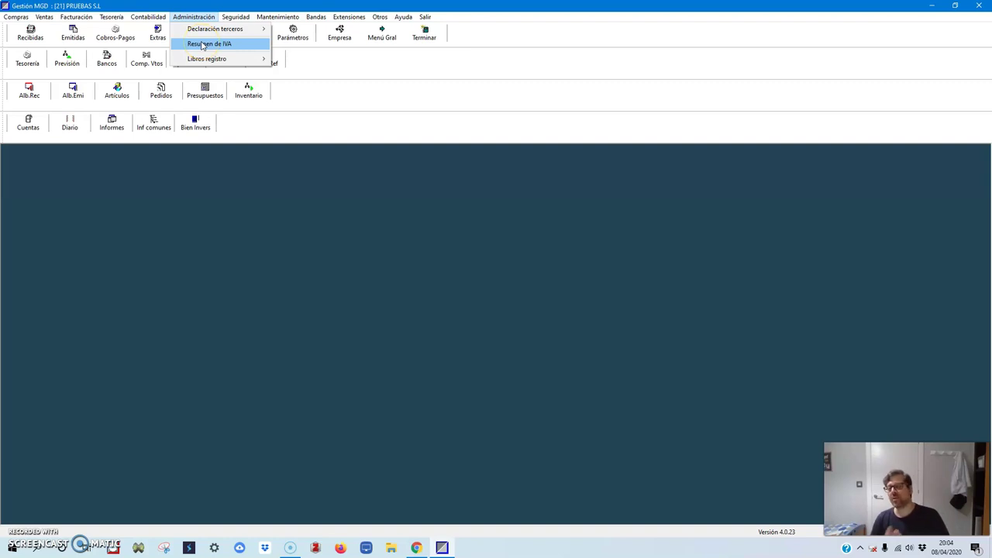
pyautogui.click(207, 44)
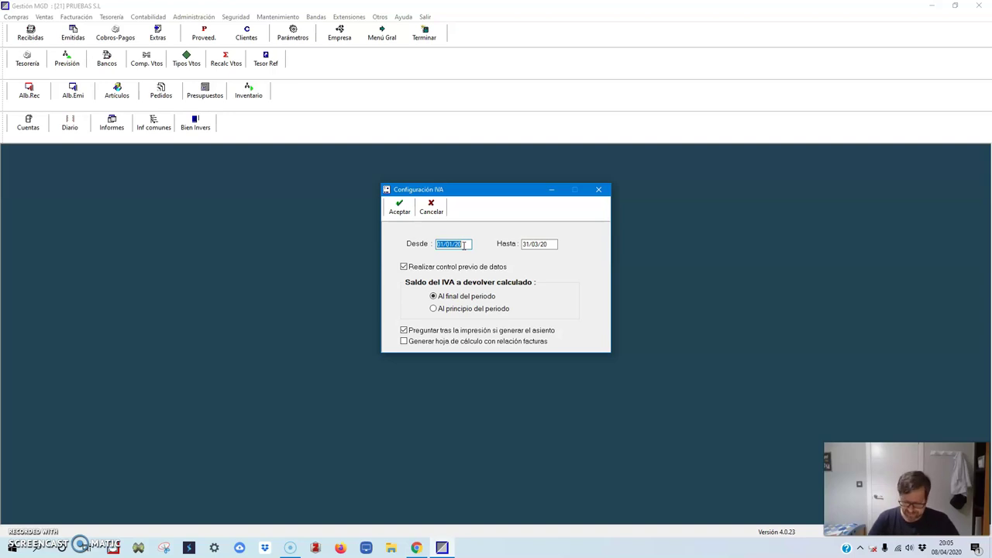
pyautogui.write('011019')
pyautogui.press('Tab')
pyautogui.write('31/12/17')
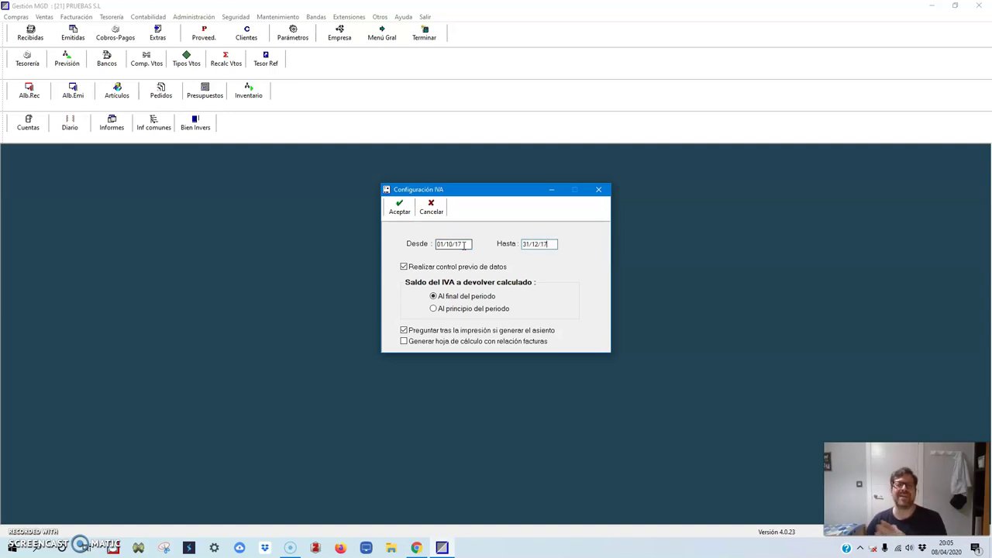
pyautogui.moveTo(432, 281); pyautogui.dragTo(483, 273)
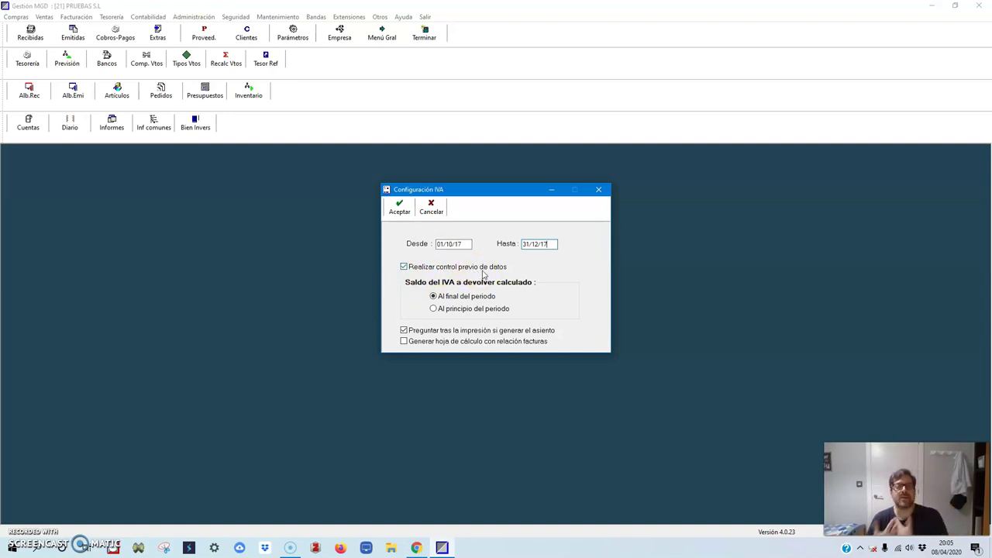
pyautogui.moveTo(437, 290)
pyautogui.mouseDown()
pyautogui.moveTo(421, 287)
pyautogui.moveTo(478, 295)
pyautogui.mouseUp()
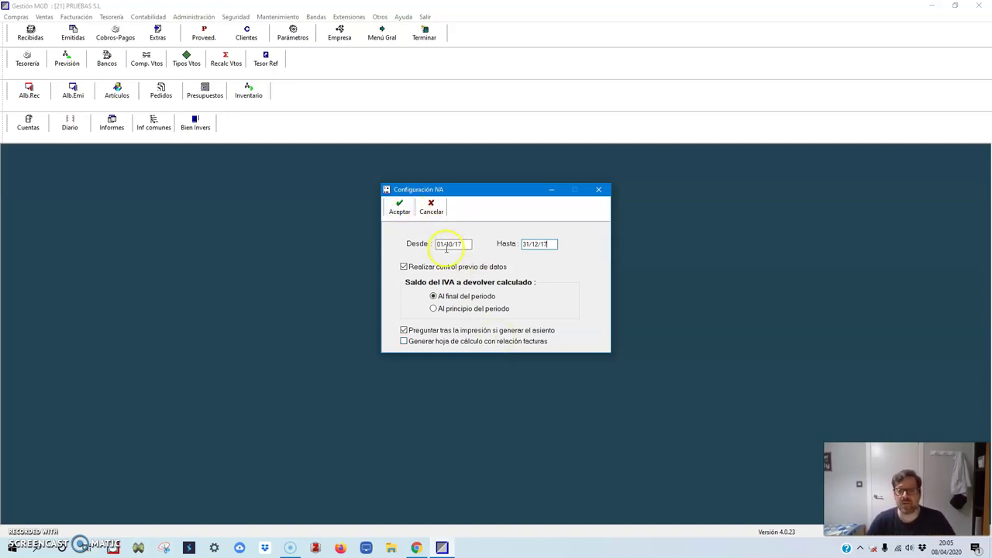
pyautogui.click(399, 207)
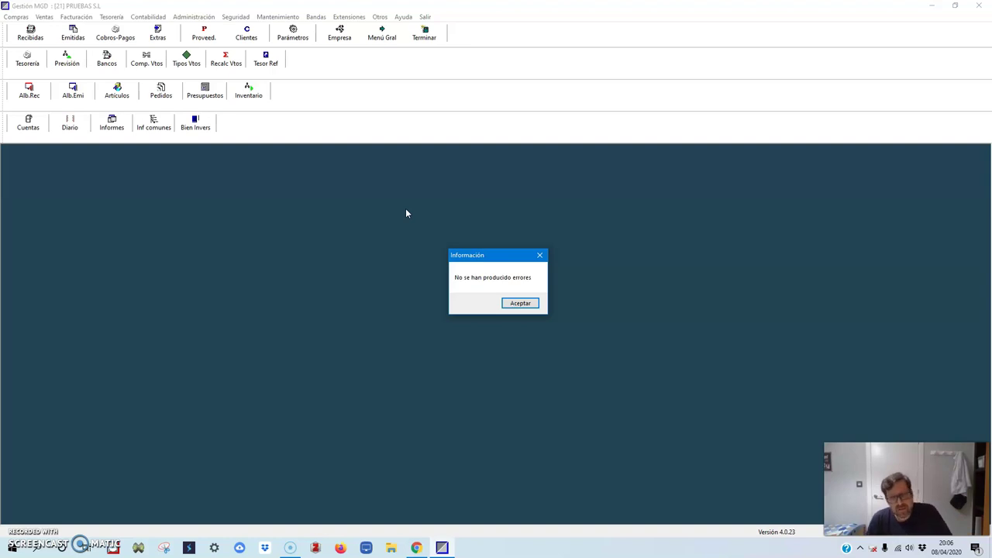
# - Preview the VAT summary report and generate the VAT regularization entry in Mov. Extras
pyautogui.click(521, 304)
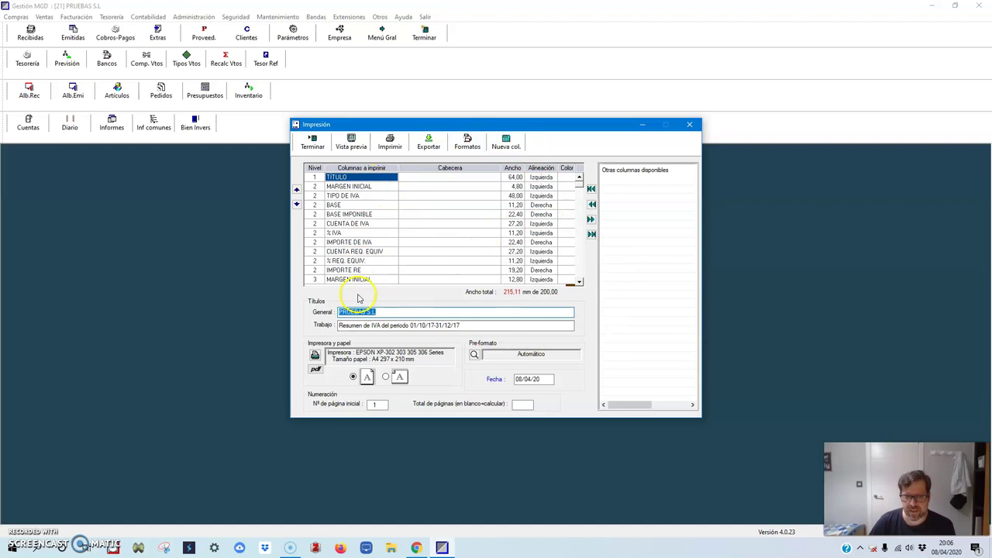
pyautogui.click(349, 143)
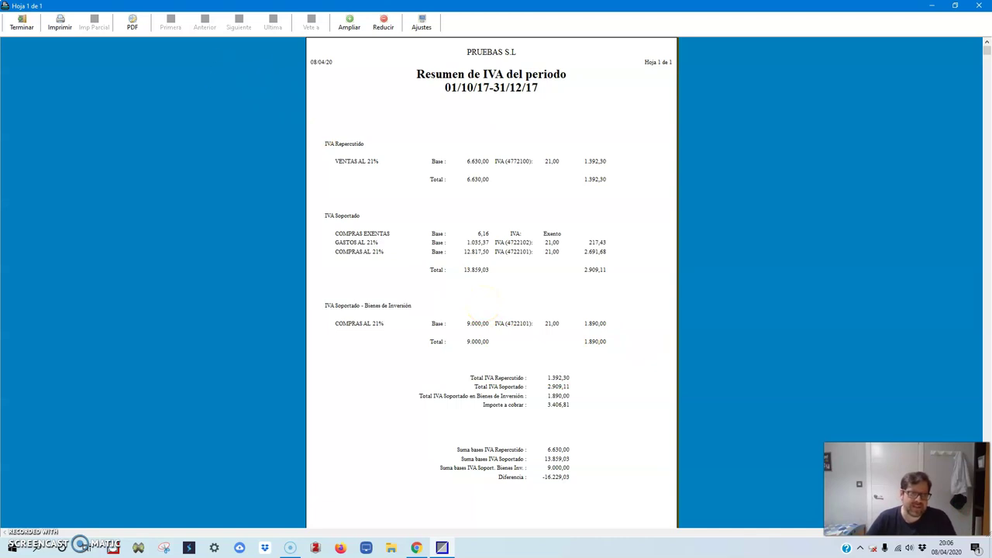
pyautogui.click(22, 24)
pyautogui.click(314, 142)
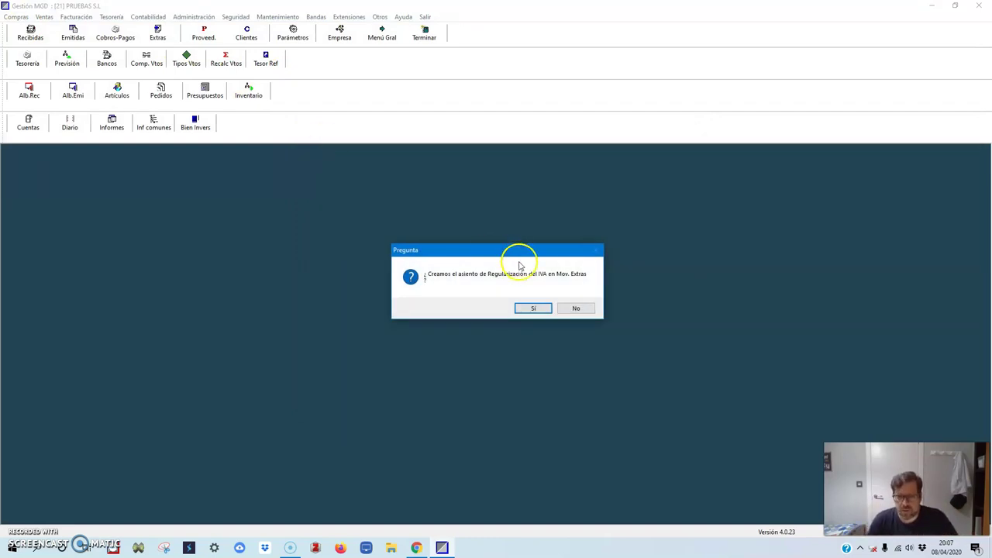
pyautogui.click(533, 308)
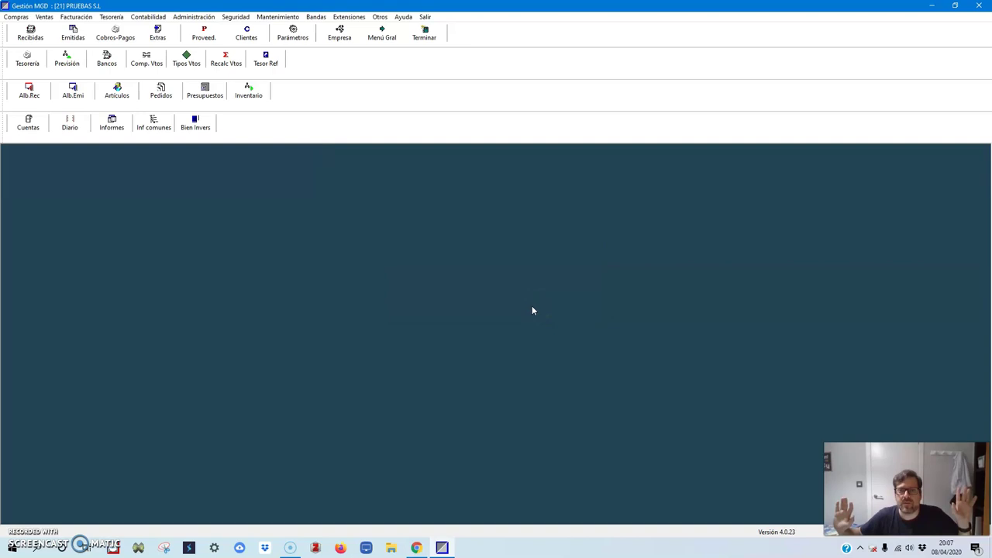
# - Examine the lines of the REGUL. IVA 4 TRIM/2017 entry dated 31/12/17 in the Diario
pyautogui.click(67, 123)
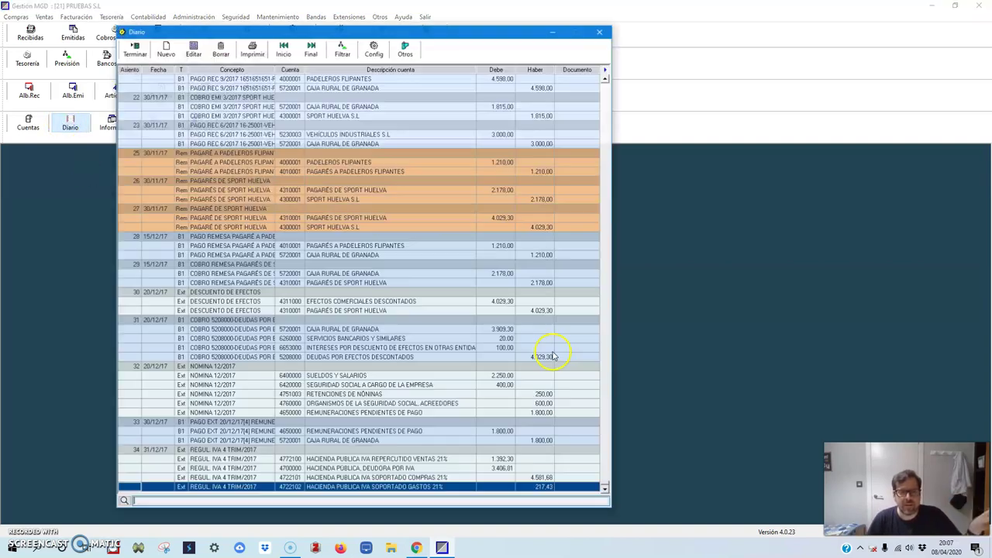
pyautogui.click(418, 451)
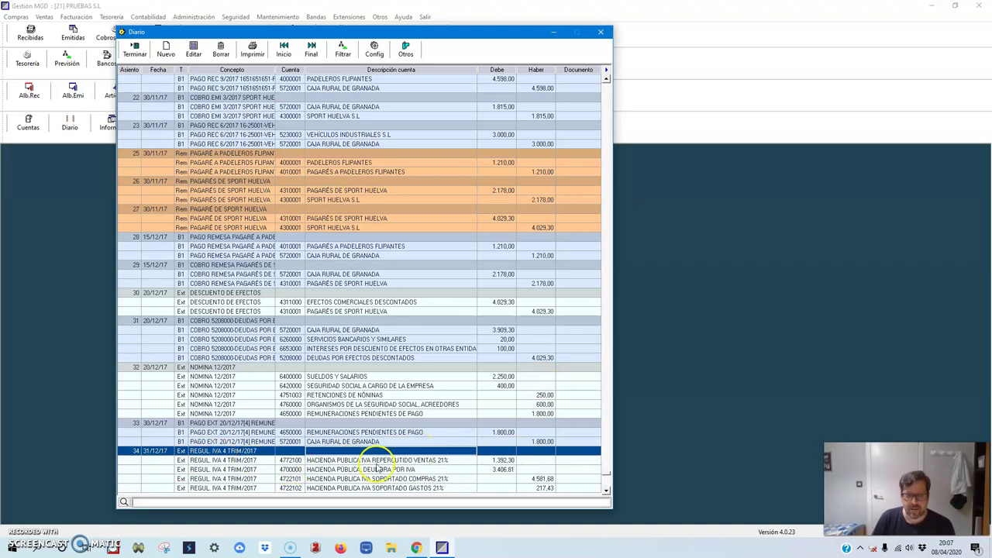
pyautogui.press('Down')
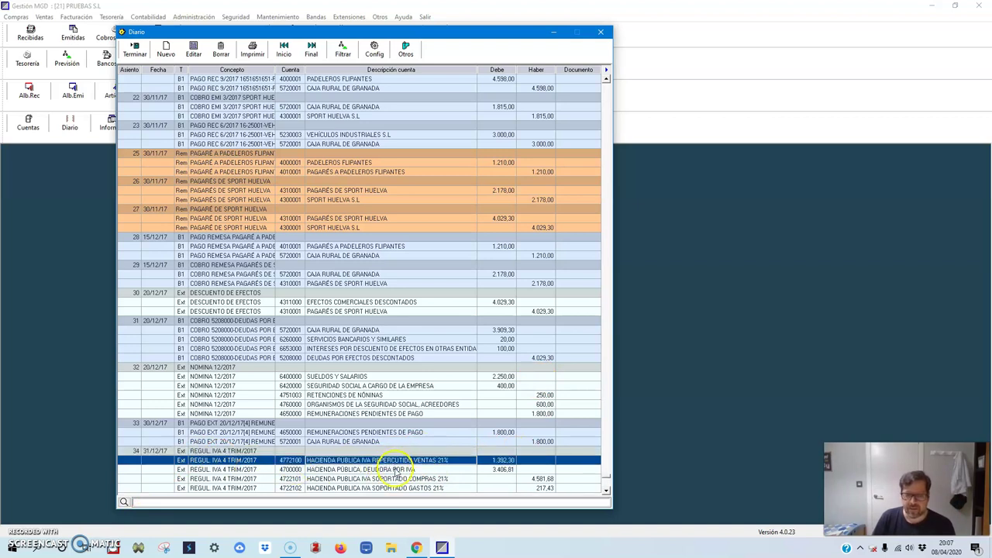
pyautogui.press('Down')
pyautogui.press('Down')
pyautogui.press('Down')
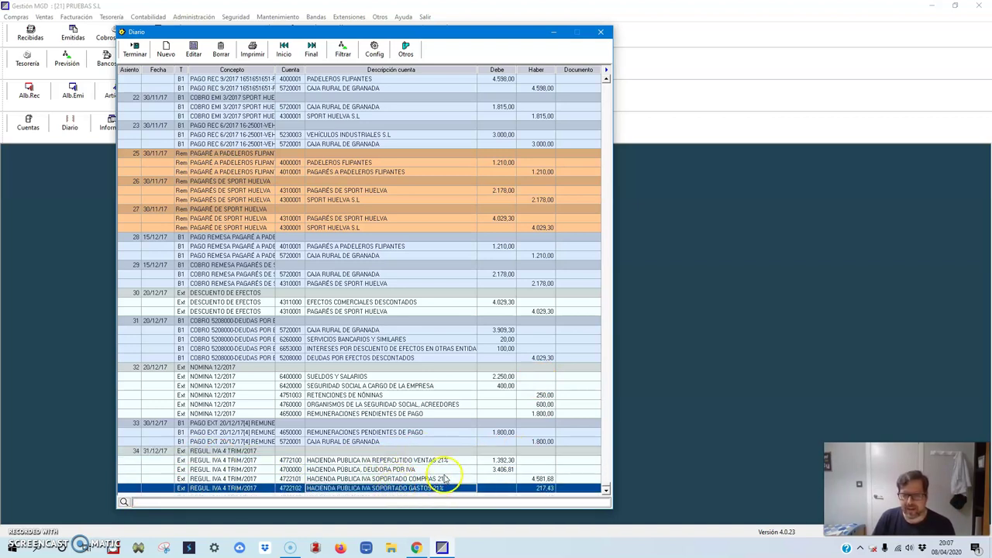
pyautogui.click(432, 471)
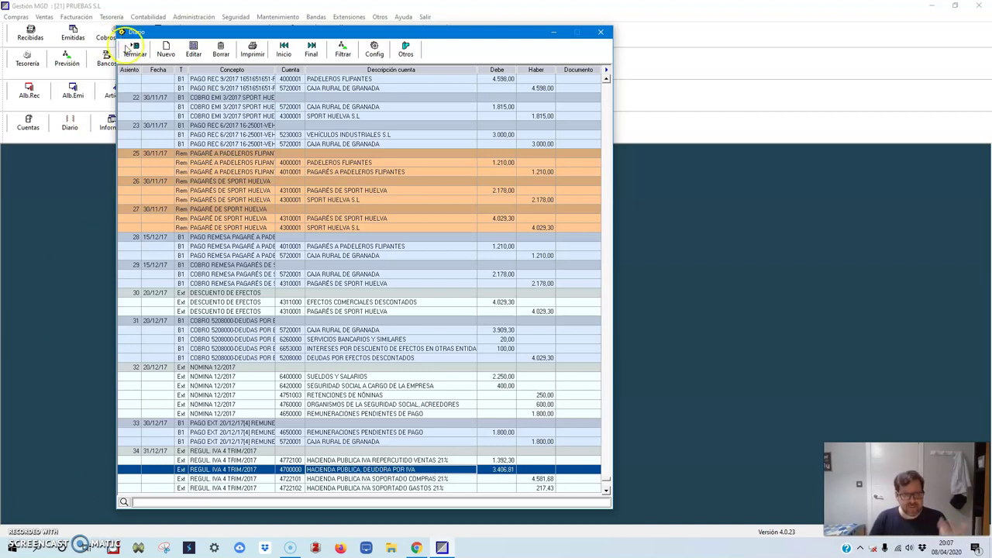
pyautogui.click(138, 51)
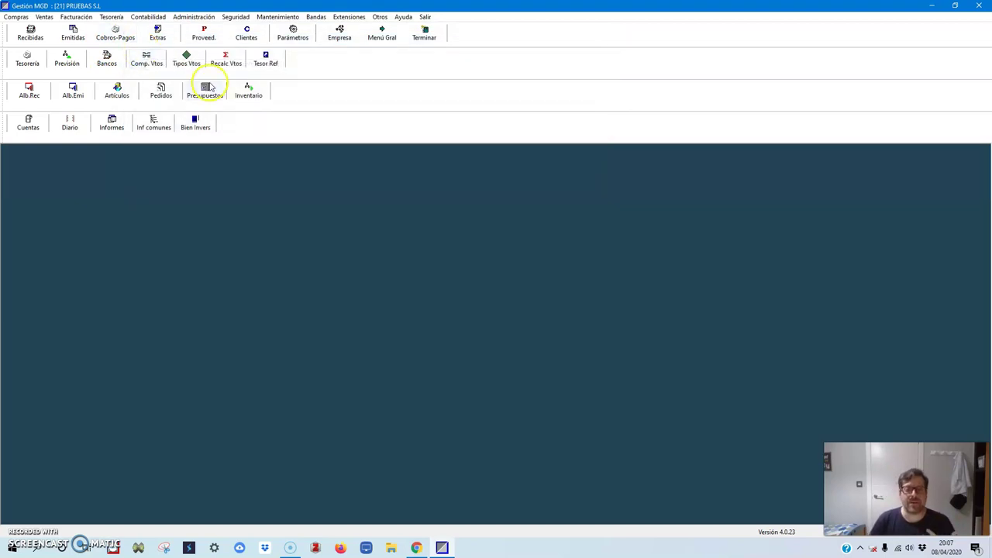
# - Start a new asset in the Libro de Bienes de Inversión with the description ELEMENTO DE TRANSPORTE
pyautogui.click(203, 124)
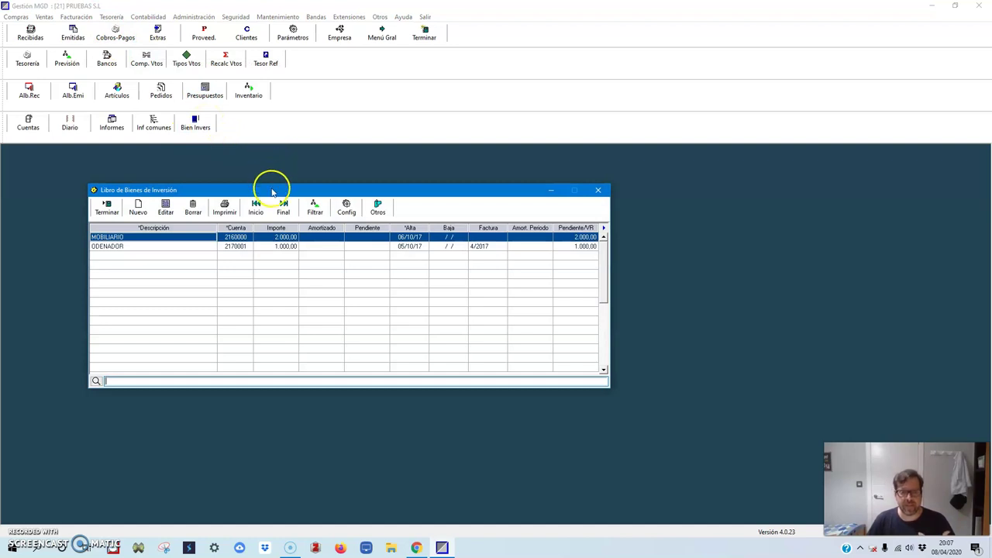
pyautogui.moveTo(270, 189); pyautogui.dragTo(371, 180)
pyautogui.click(322, 235)
pyautogui.click(323, 229)
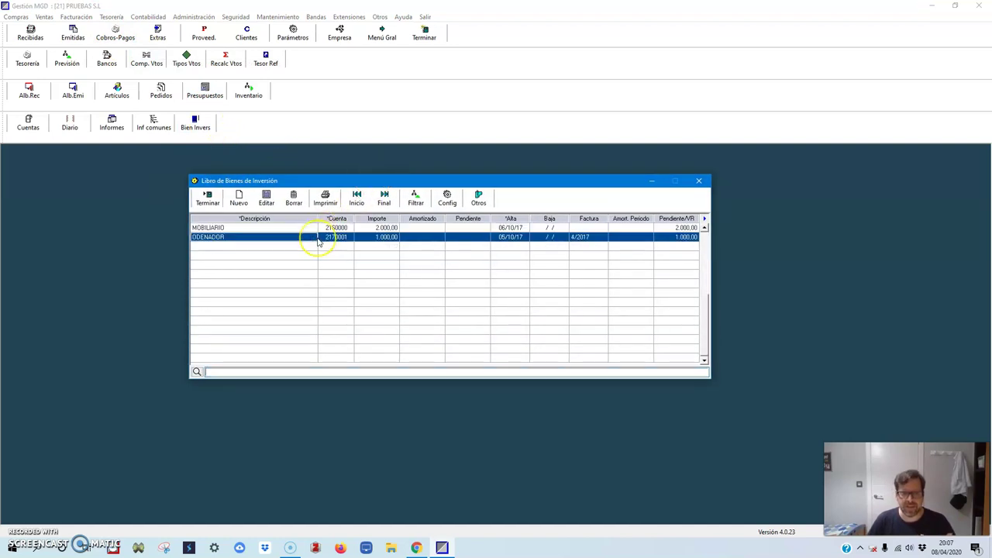
pyautogui.click(238, 197)
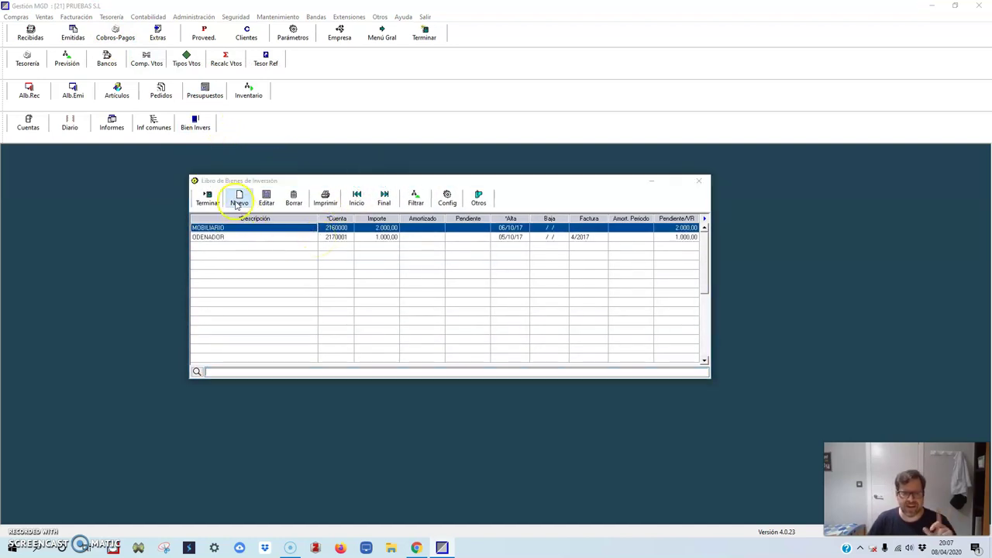
pyautogui.write('elec')
pyautogui.press('BackSpace')
pyautogui.press('BackSpace')
pyautogui.press('BackSpace')
pyautogui.press('BackSpace')
pyautogui.write('ELEMENTO')
pyautogui.press('BackSpace')
pyautogui.press('BackSpace')
pyautogui.press('BackSpace')
pyautogui.press('BackSpace')
pyautogui.write('ENTO D')
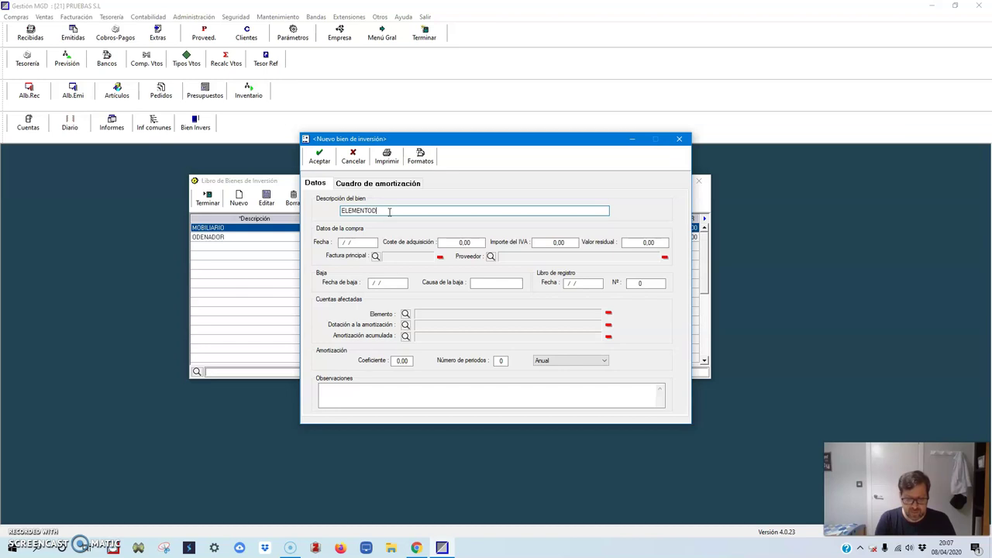
pyautogui.write('E TR')
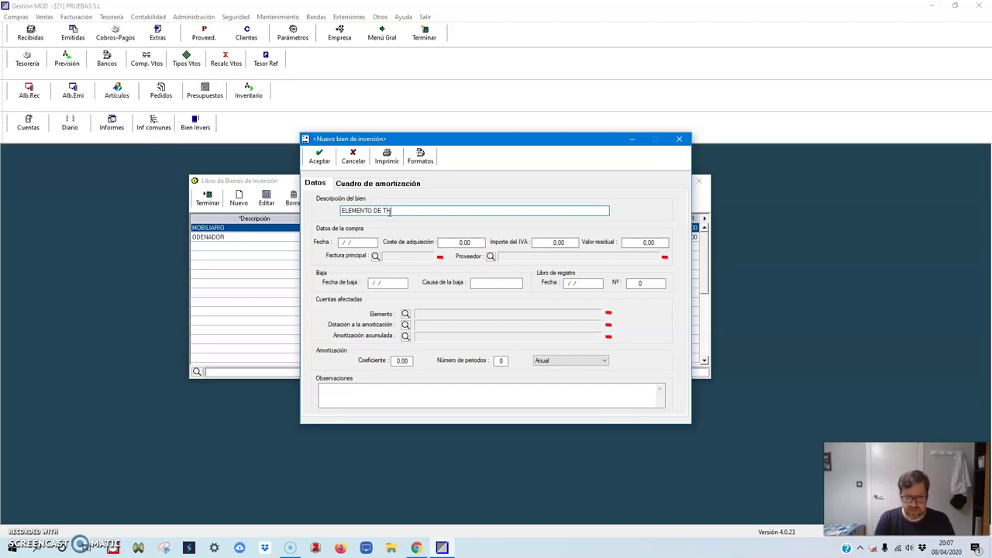
pyautogui.write('ANSPORTE')
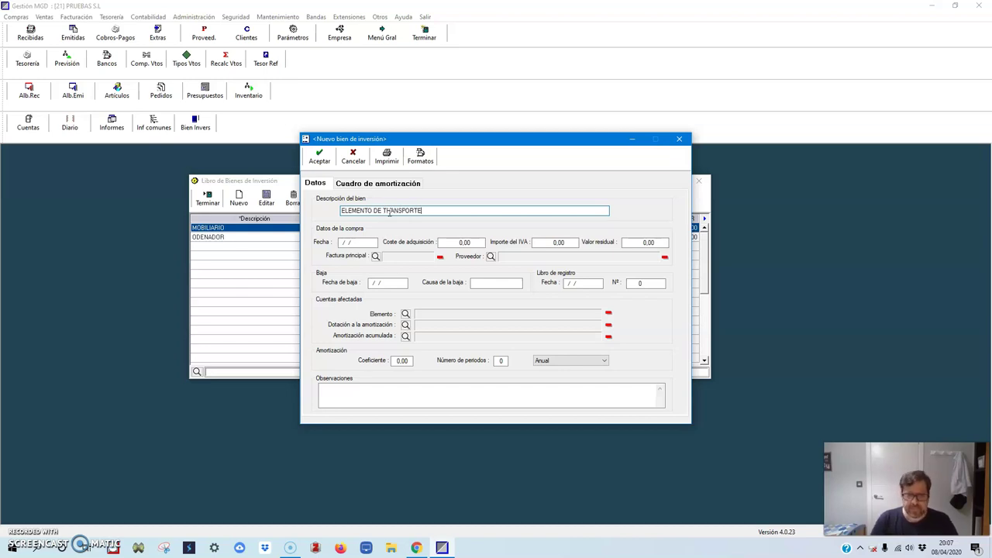
# - Link the asset to received invoice 6/2017 from Vehículos Industriales, with acquisition cost 9.000,00 and VAT amount 1.890,00
pyautogui.click(375, 257)
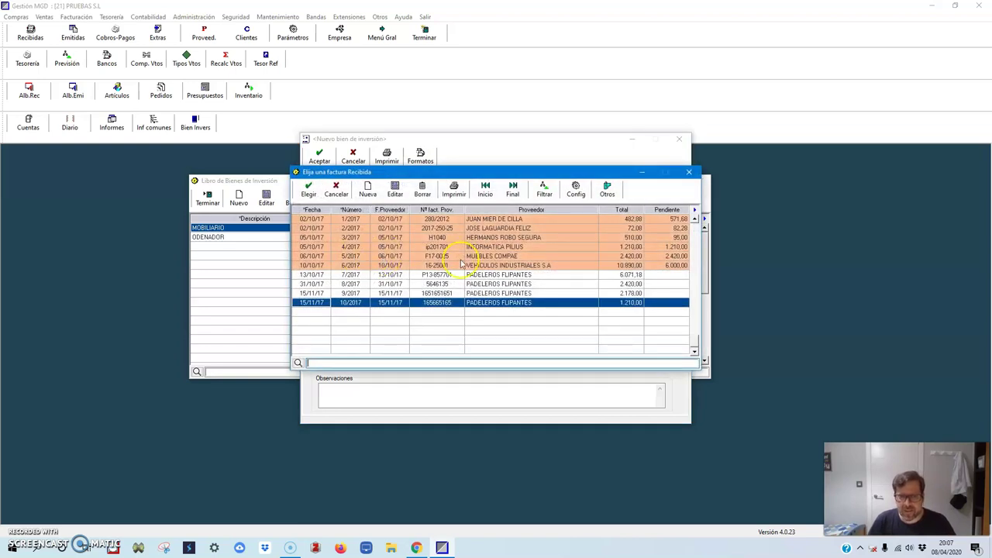
pyautogui.doubleClick(549, 266)
pyautogui.click(462, 243)
pyautogui.write('9000')
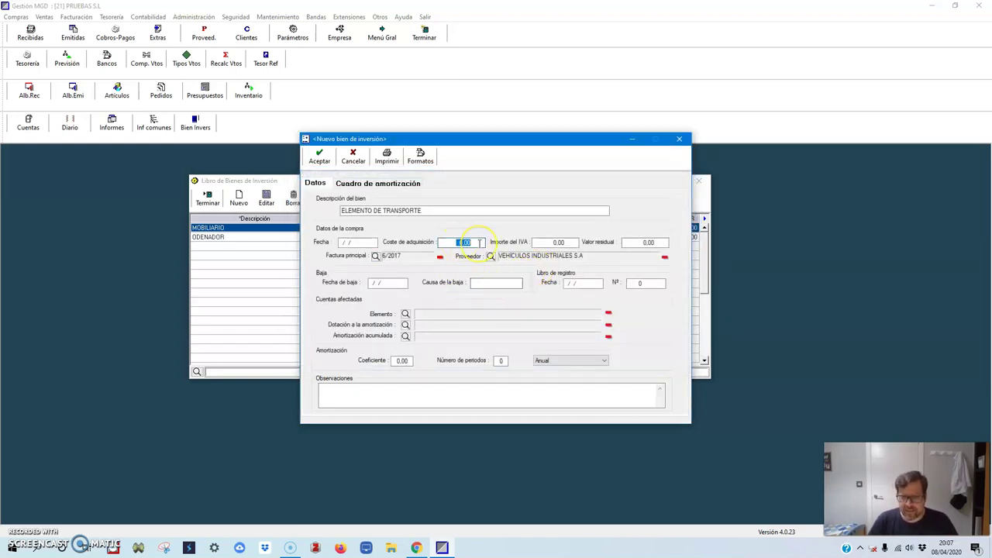
pyautogui.press('Tab')
pyautogui.press('Tab')
pyautogui.write('189')
pyautogui.press('Tab')
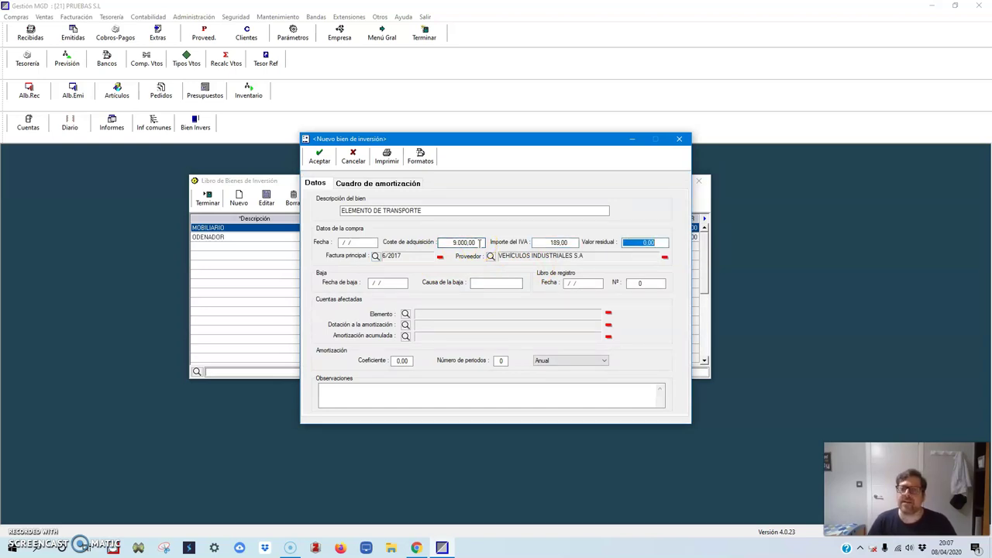
pyautogui.hotkey('shift', 'Tab')
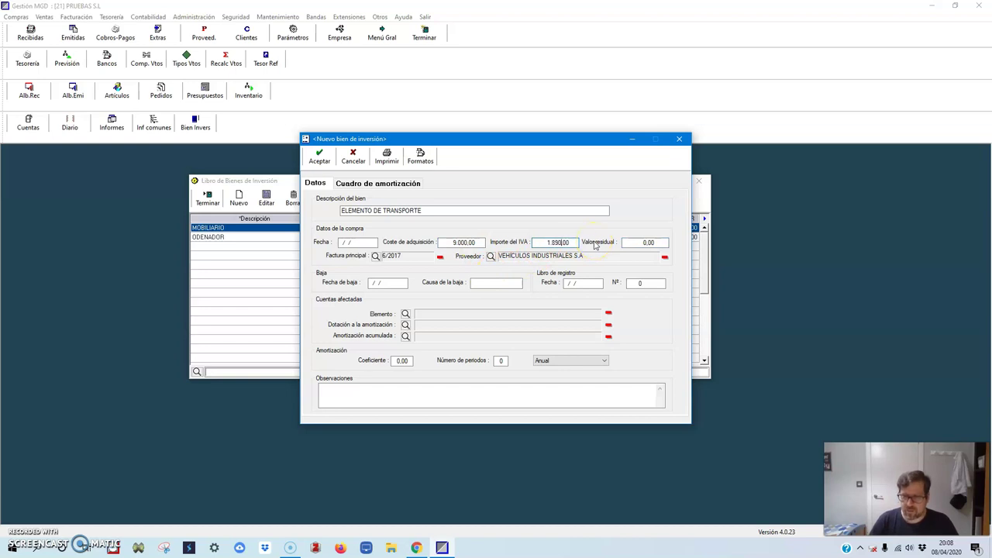
pyautogui.press('Tab')
# - Replace the asset's main invoice with 10/2017 from Padeleros Flipantes and set the purchase date to 10/10/17
pyautogui.click(375, 255)
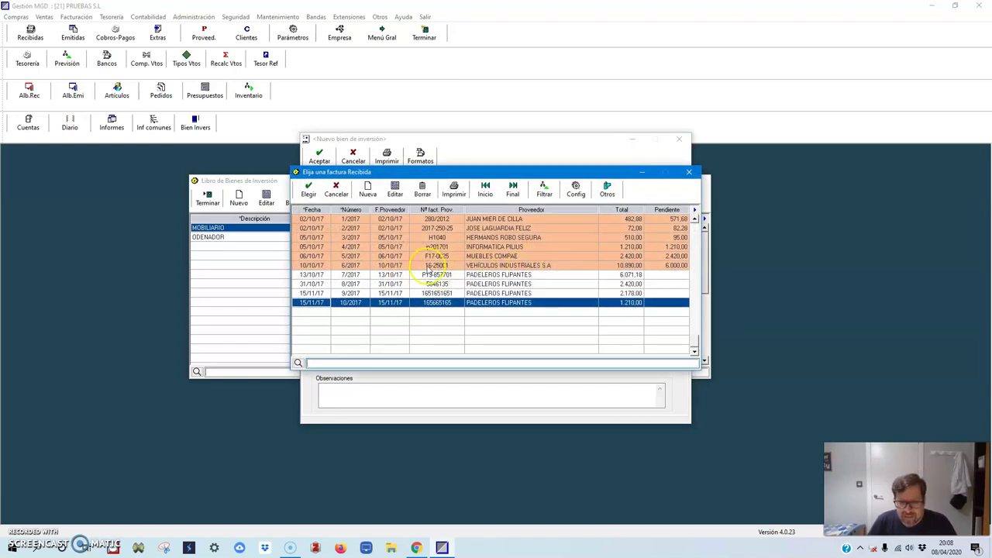
pyautogui.click(309, 189)
pyautogui.click(347, 242)
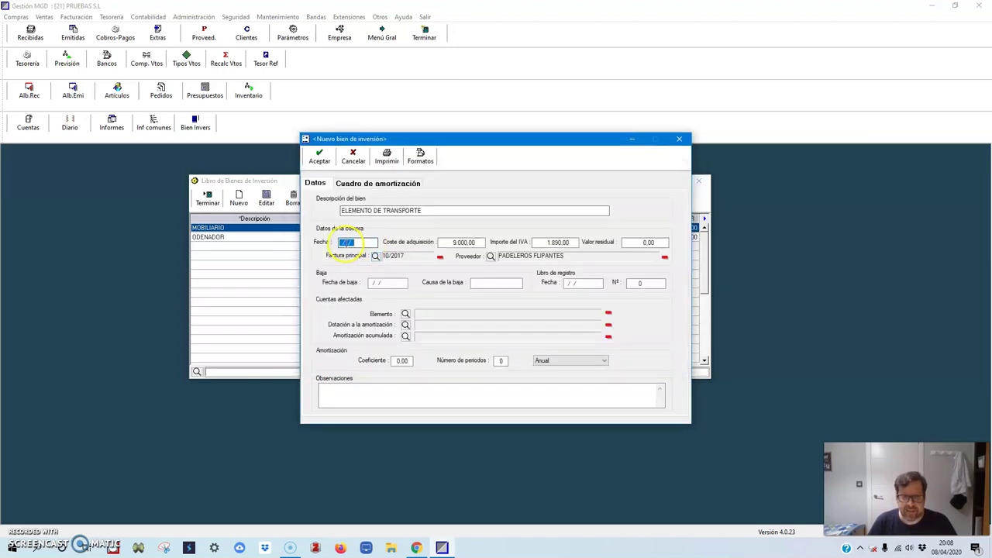
pyautogui.write('10/10/17')
pyautogui.press('Tab')
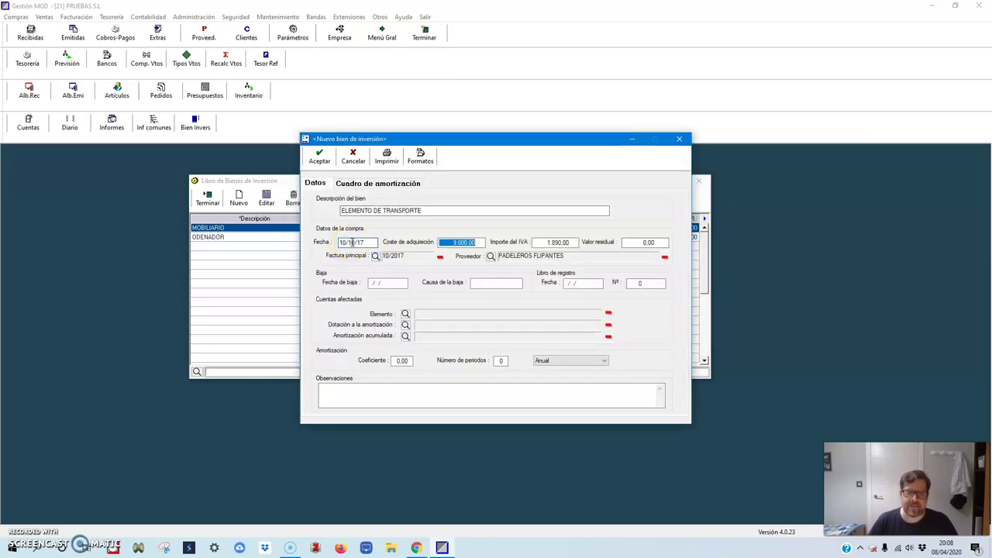
pyautogui.click(387, 282)
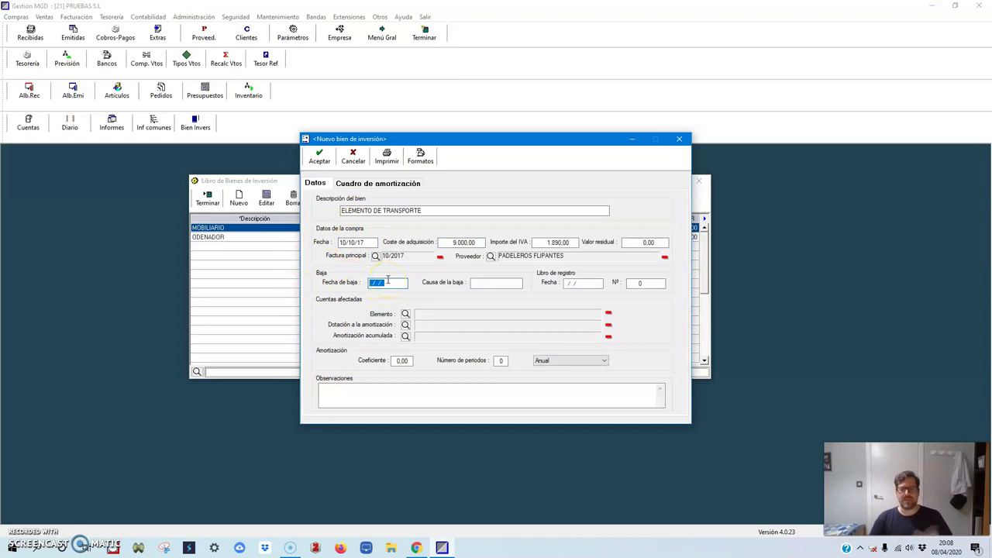
# - Assign account 2180000 ELEMENTOS DE TRANSPORTE as the asset's Elemento account
pyautogui.click(405, 314)
pyautogui.write('ELEMTN')
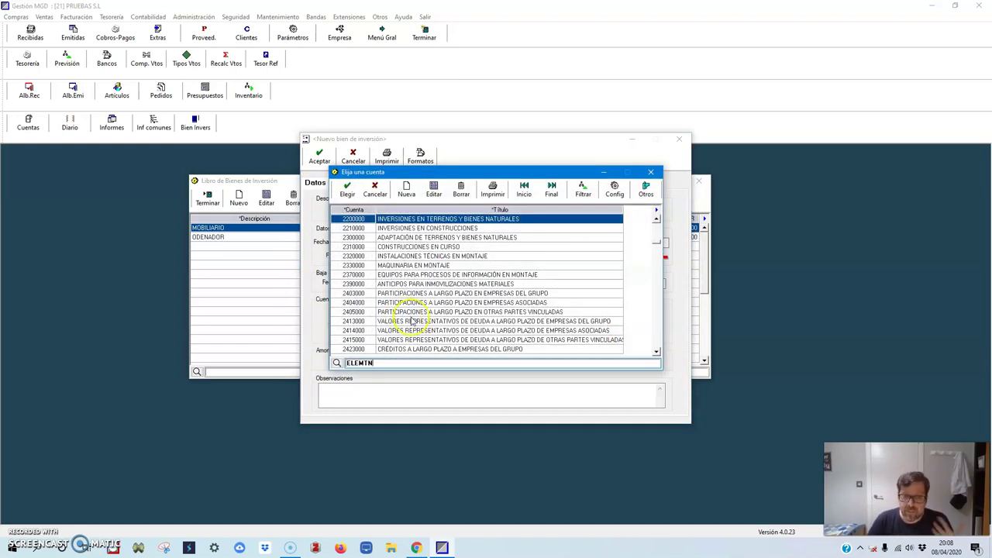
pyautogui.press('BackSpace')
pyautogui.write('OS')
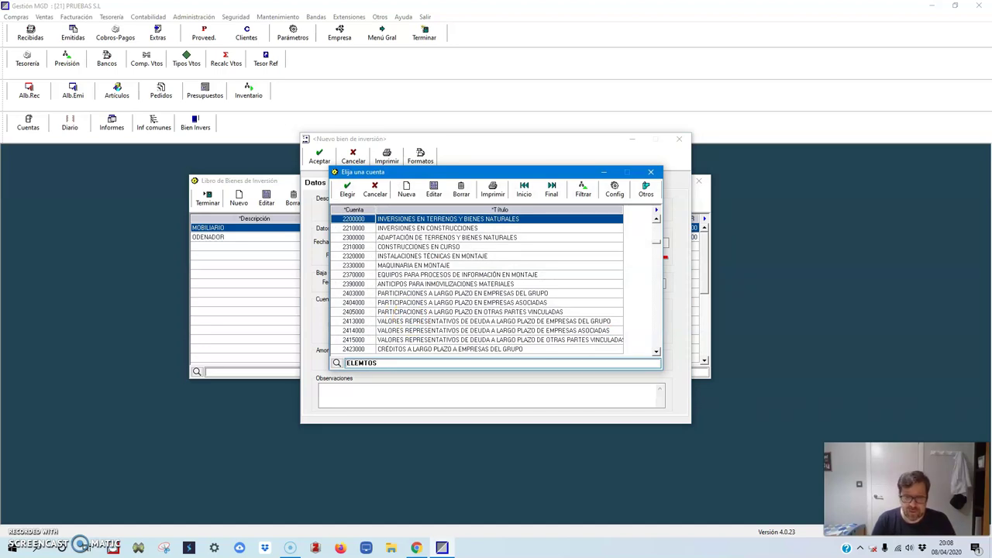
pyautogui.press('BackSpace')
pyautogui.press('BackSpace')
pyautogui.write('ENTOS')
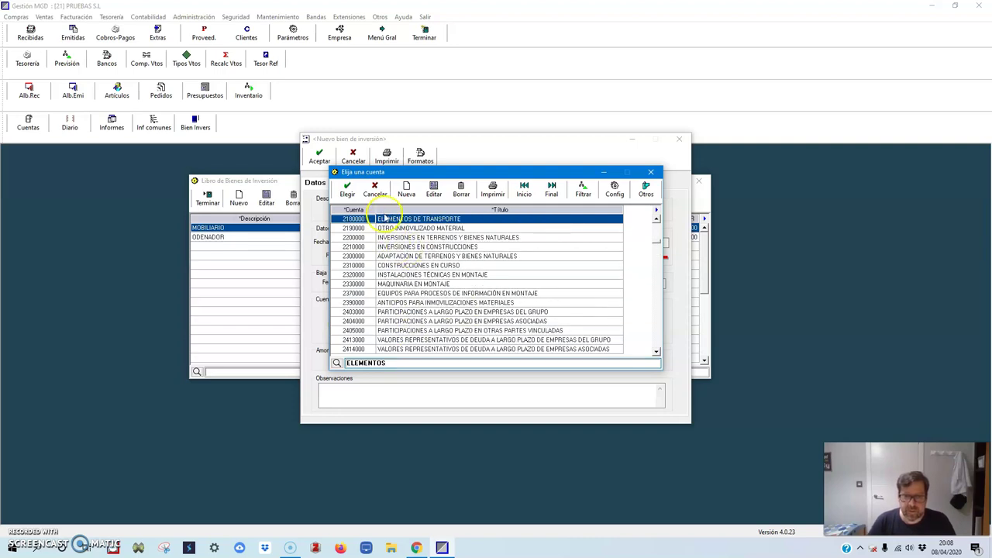
pyautogui.doubleClick(386, 219)
# - Assign 6810000 as the transport asset's depreciation charge account and 2818000 as its accumulated depreciation account, and save the asset
pyautogui.click(405, 325)
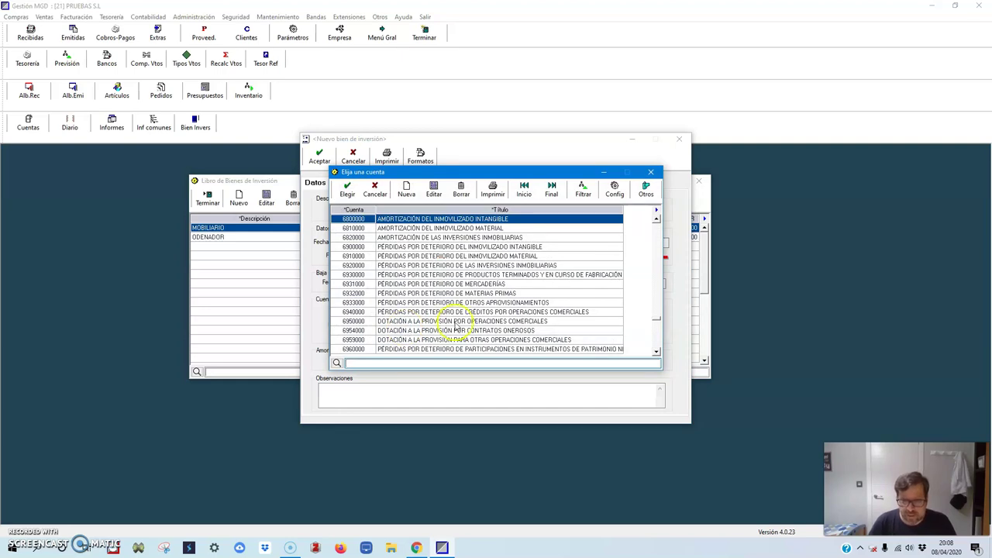
pyautogui.doubleClick(410, 228)
pyautogui.click(405, 335)
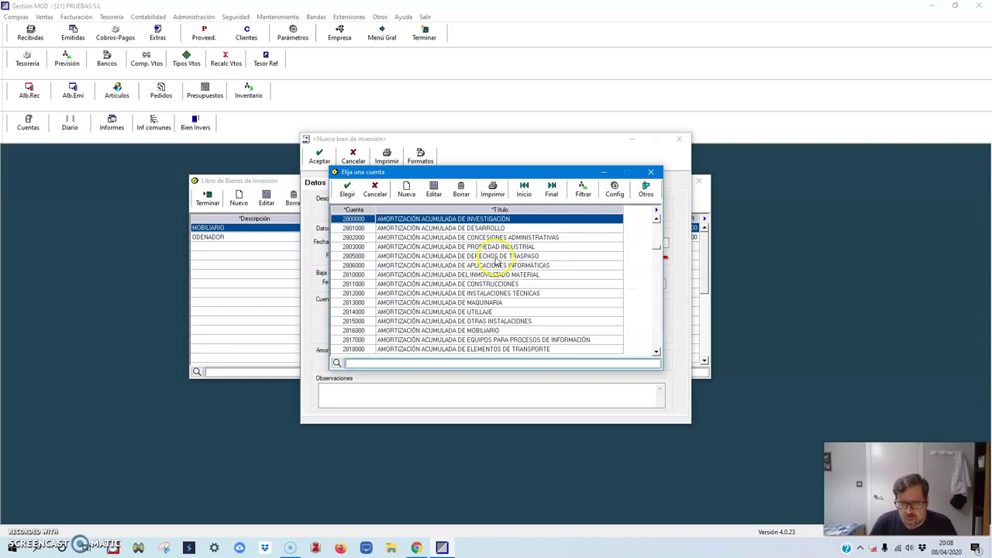
pyautogui.doubleClick(488, 349)
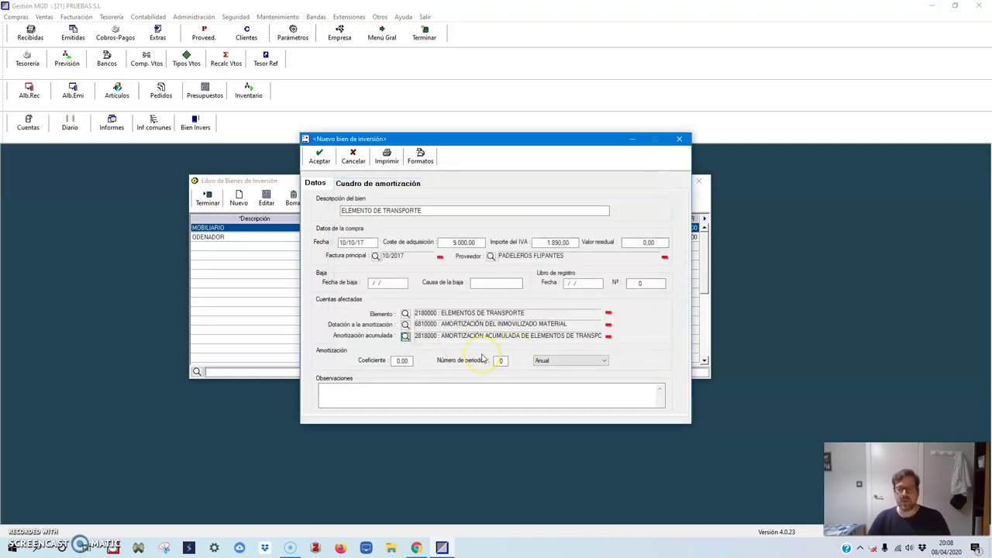
pyautogui.click(321, 156)
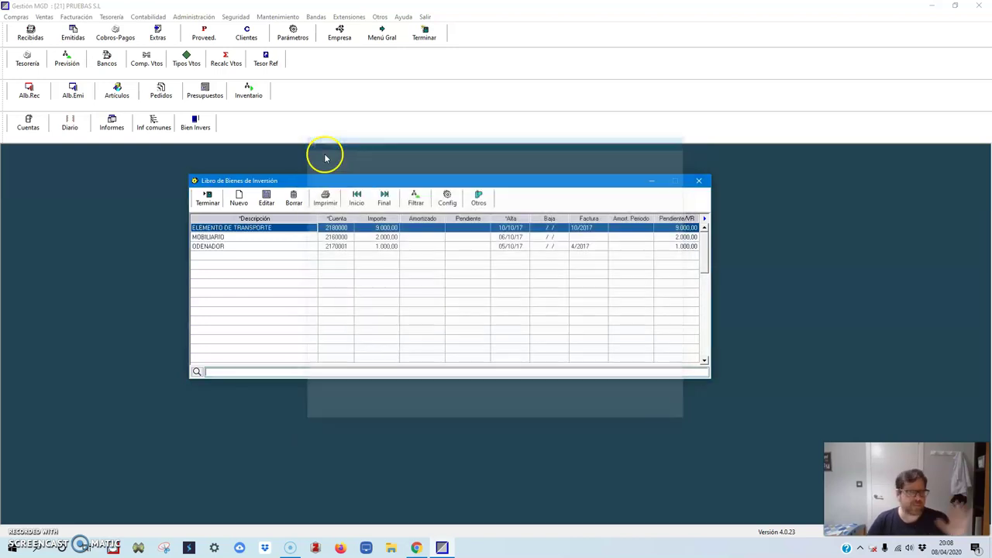
pyautogui.click(302, 226)
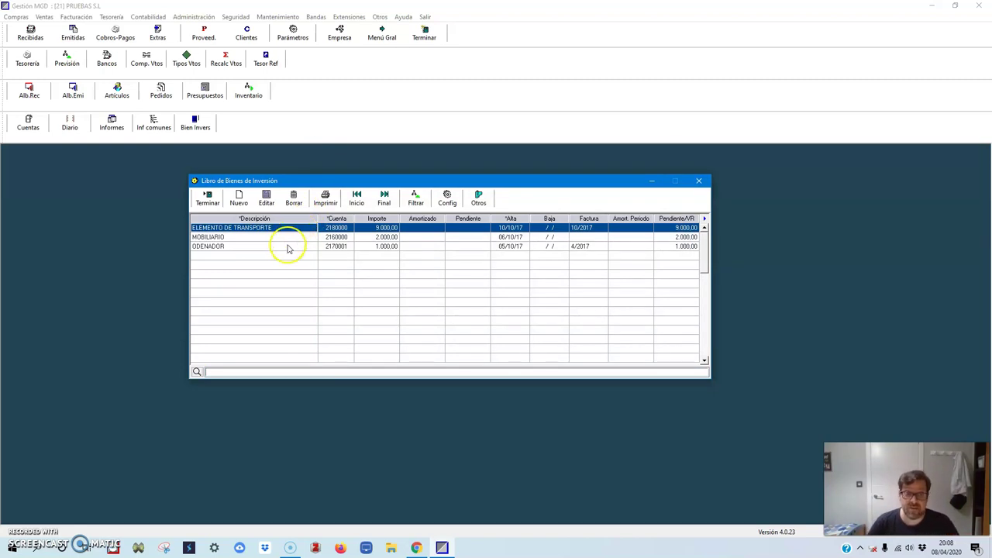
# - Open the ODENADOR asset, set its Fecha de baja to 04/10/22, and accept rebuilding the depreciation table
pyautogui.doubleClick(288, 246)
pyautogui.click(376, 283)
pyautogui.click(366, 242)
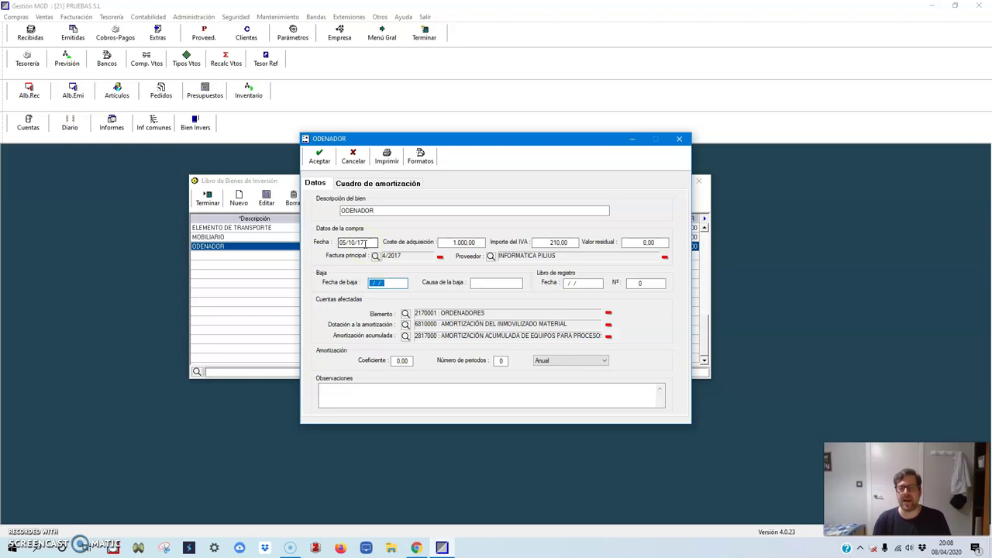
pyautogui.write('04/10/22')
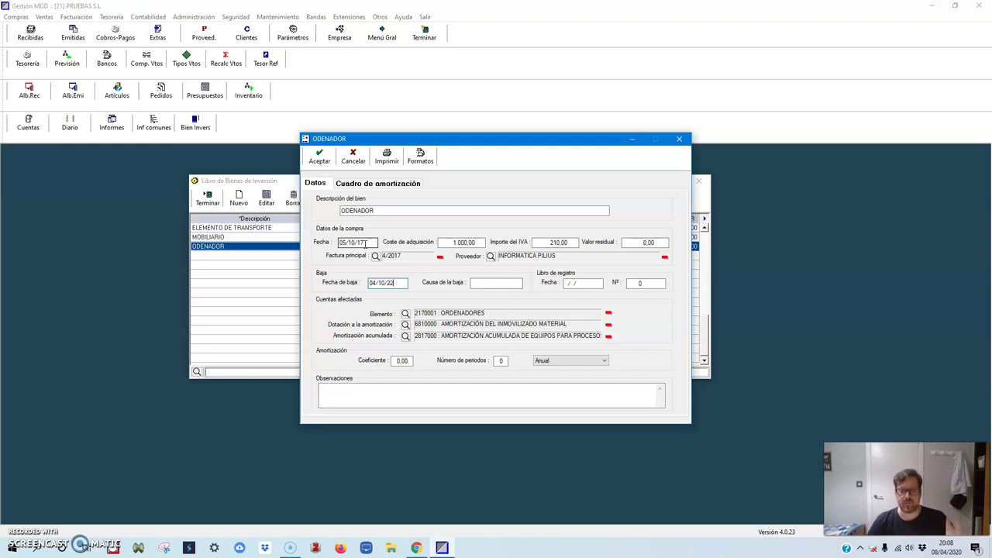
pyautogui.click(365, 243)
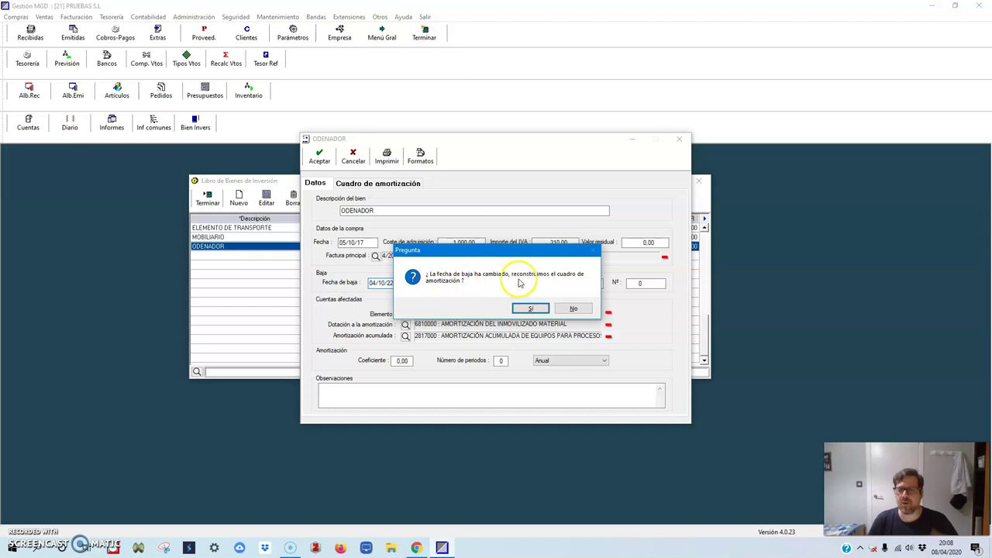
pyautogui.click(533, 309)
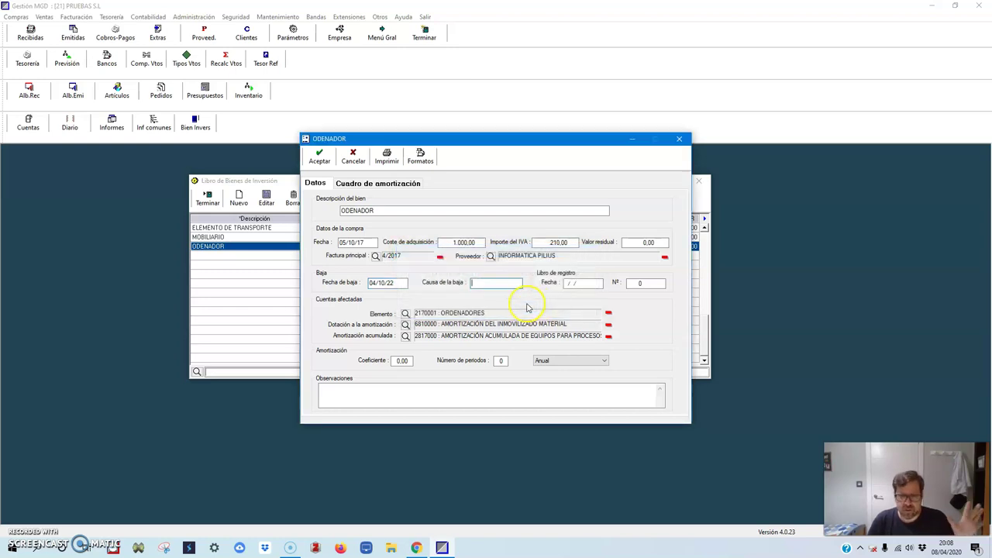
pyautogui.click(491, 285)
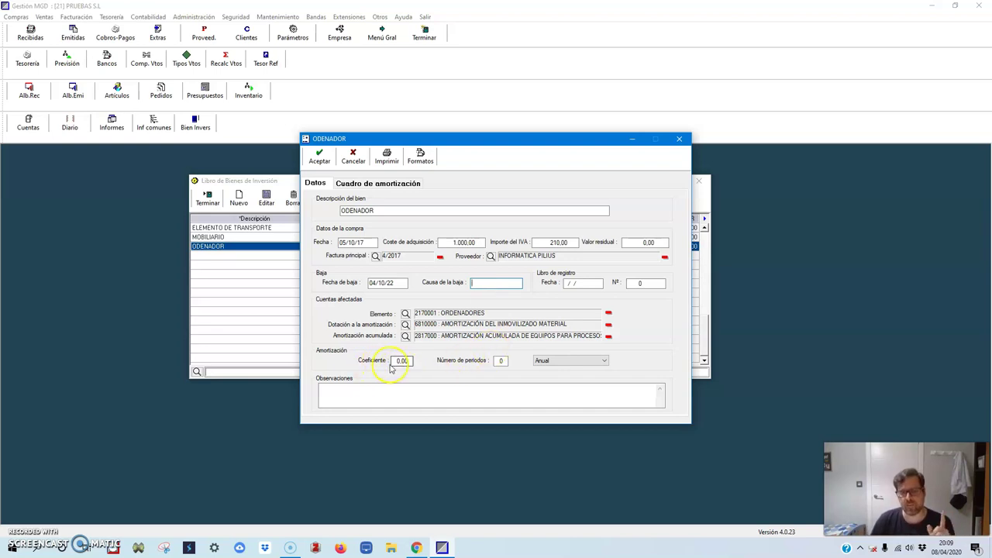
# - Set the ODENADOR asset's depreciation to 5 periods with Anual frequency
pyautogui.doubleClick(496, 362)
pyautogui.write('5')
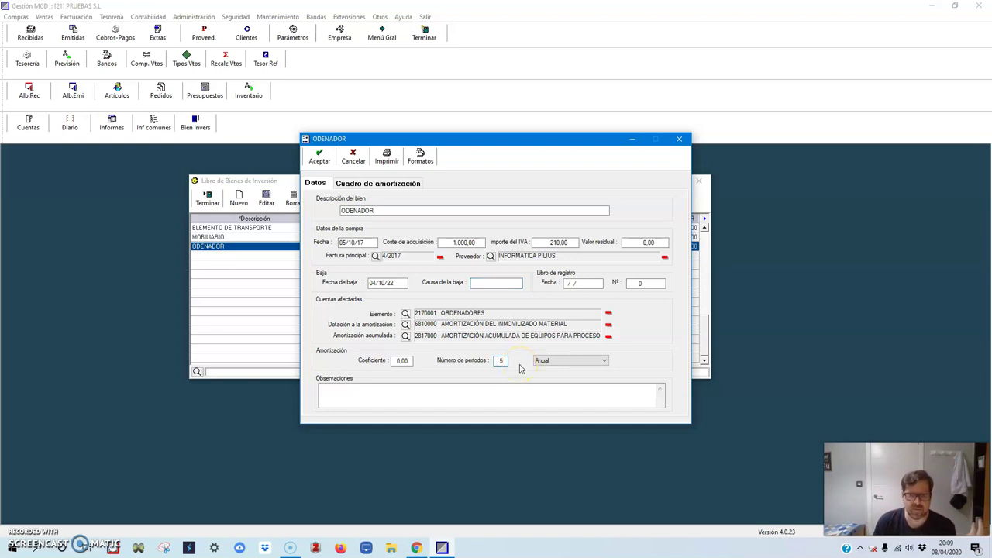
pyautogui.click(602, 363)
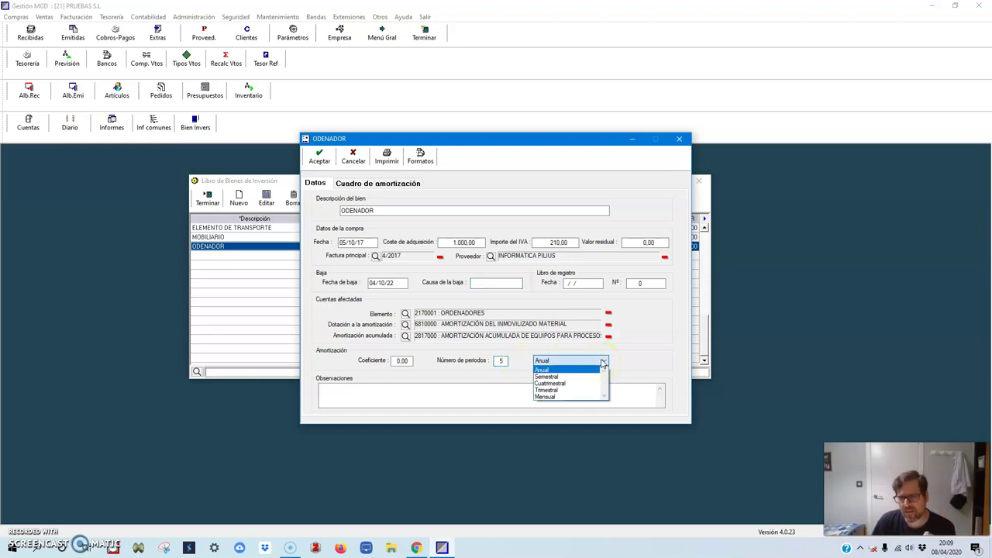
pyautogui.click(554, 371)
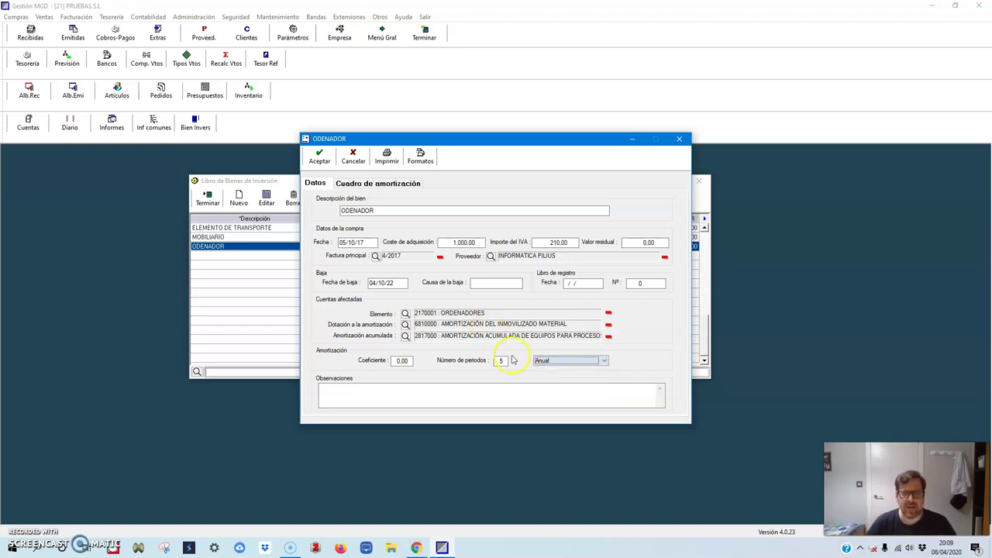
pyautogui.click(490, 256)
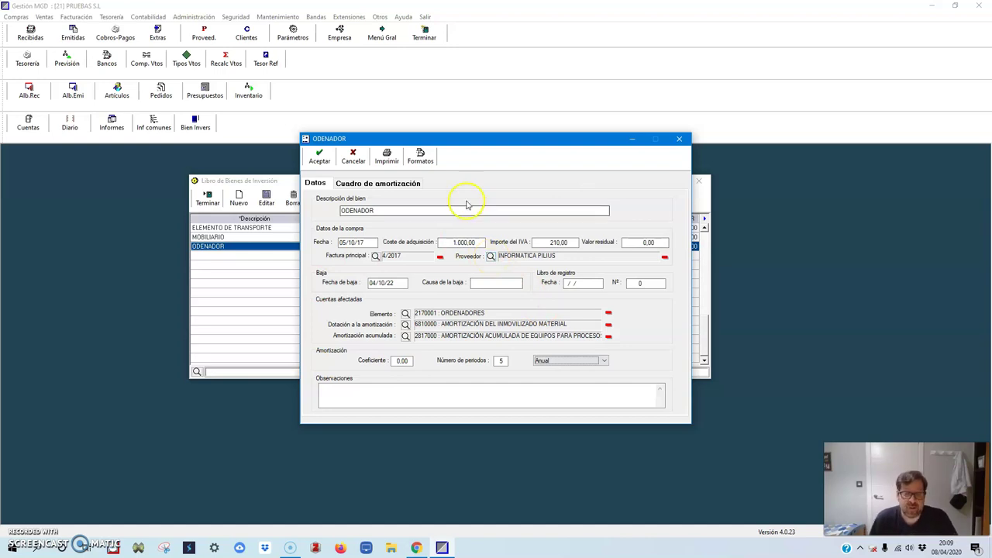
# - Generate the depreciation table for the ODENADOR asset and save the record
pyautogui.click(391, 182)
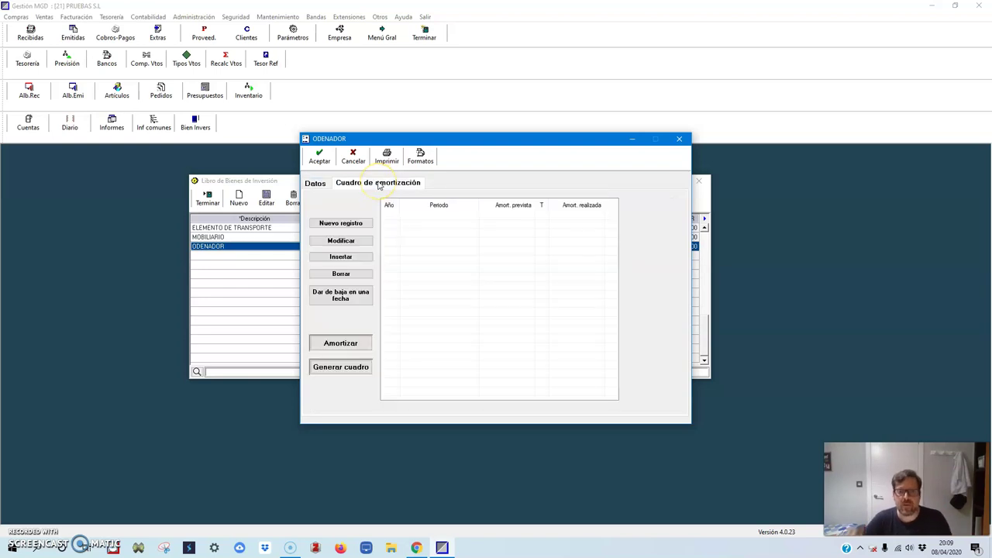
pyautogui.click(337, 370)
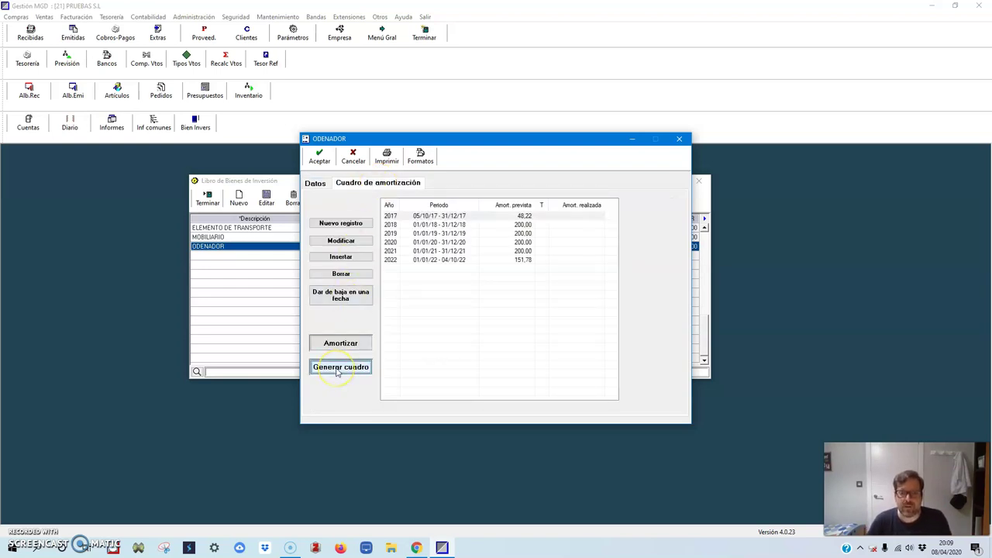
pyautogui.click(437, 220)
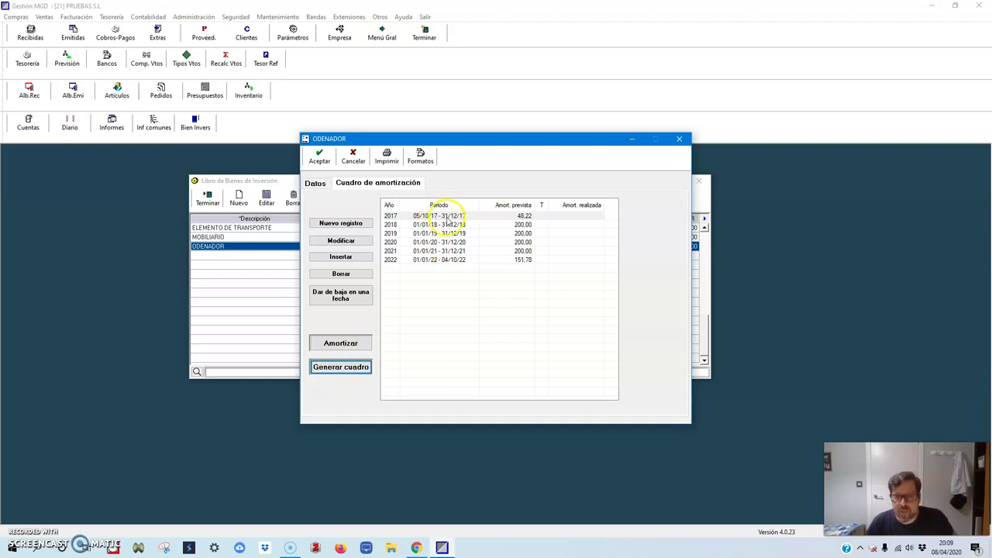
pyautogui.click(451, 218)
pyautogui.click(389, 294)
pyautogui.click(335, 346)
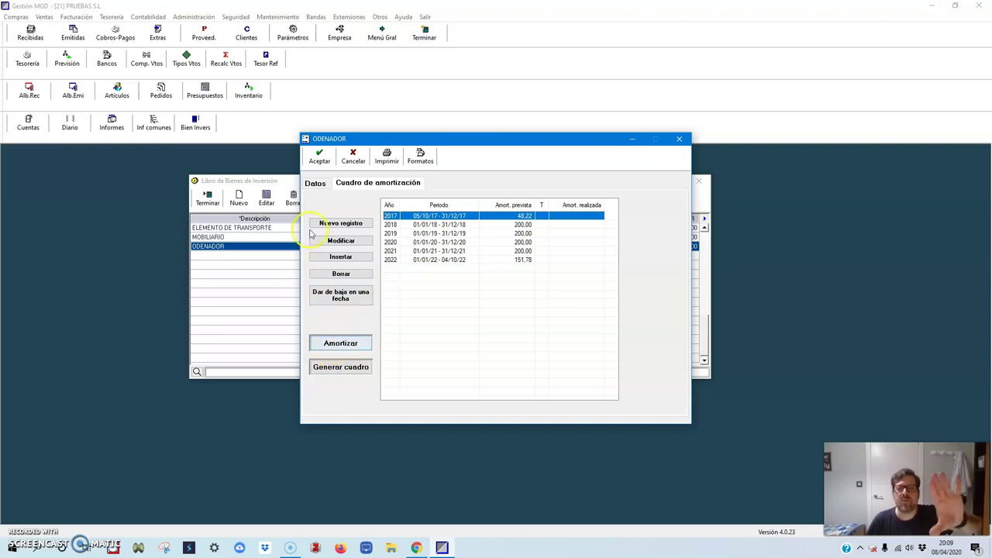
pyautogui.click(316, 184)
pyautogui.click(319, 165)
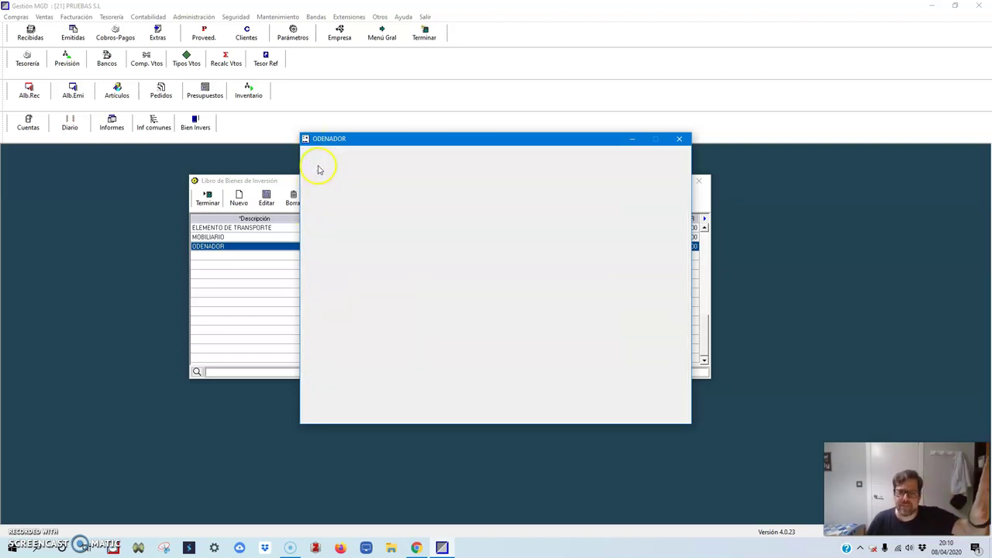
# - Open the MOBILIARIO asset, set its Fecha de baja to 05/10/27, and accept rebuilding the depreciation table
pyautogui.doubleClick(279, 237)
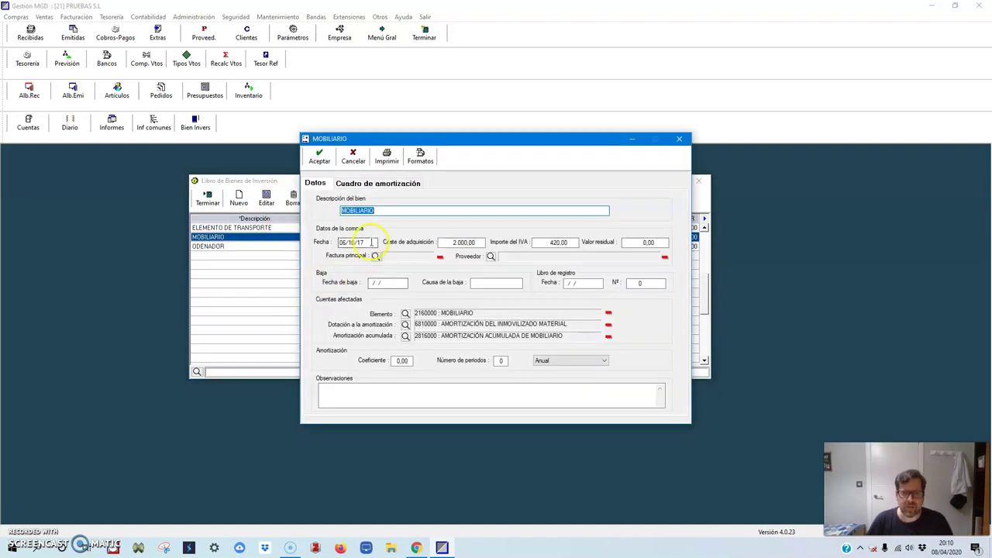
pyautogui.click(385, 284)
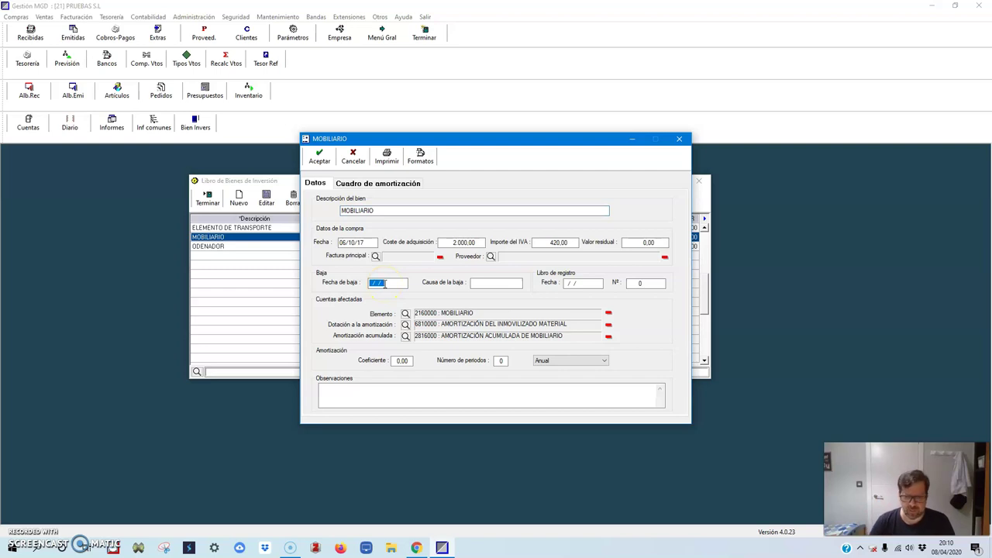
pyautogui.write('05')
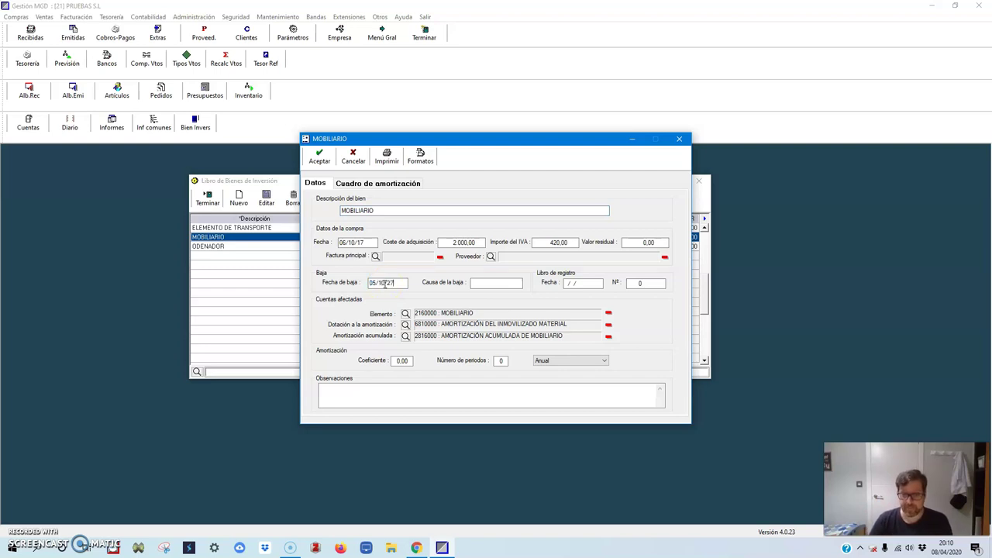
pyautogui.click(505, 283)
pyautogui.click(527, 309)
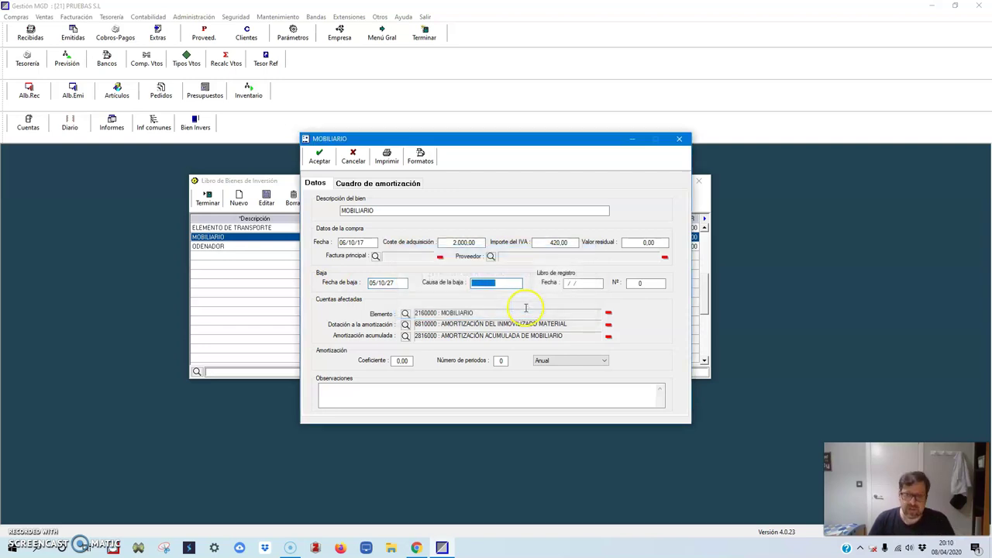
pyautogui.click(482, 284)
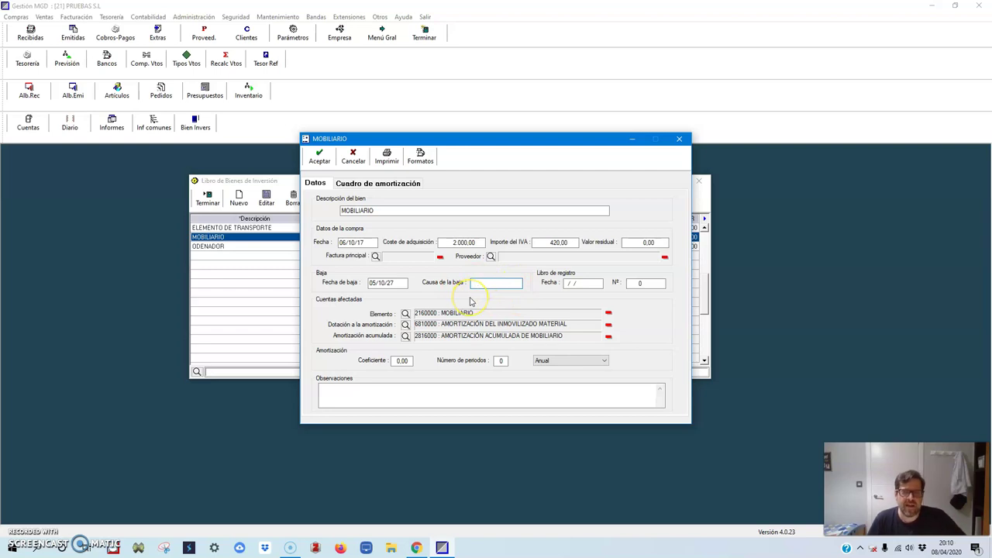
# - Set the MOBILIARIO asset's depreciation to 10 periods with Anual frequency
pyautogui.click(501, 361)
pyautogui.write('10')
pyautogui.click(567, 365)
pyautogui.click(550, 370)
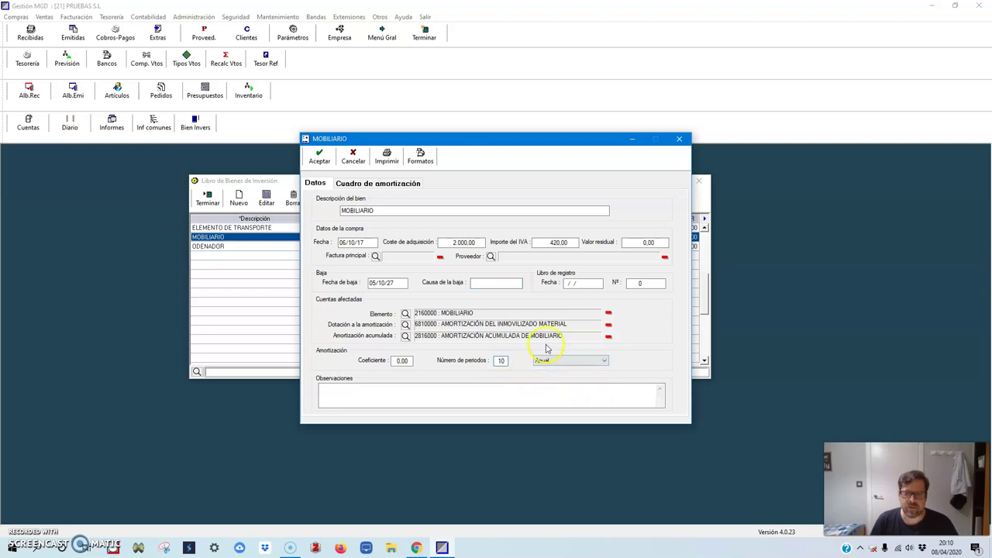
# - Generate the depreciation table for the MOBILIARIO asset and save the record
pyautogui.click(348, 185)
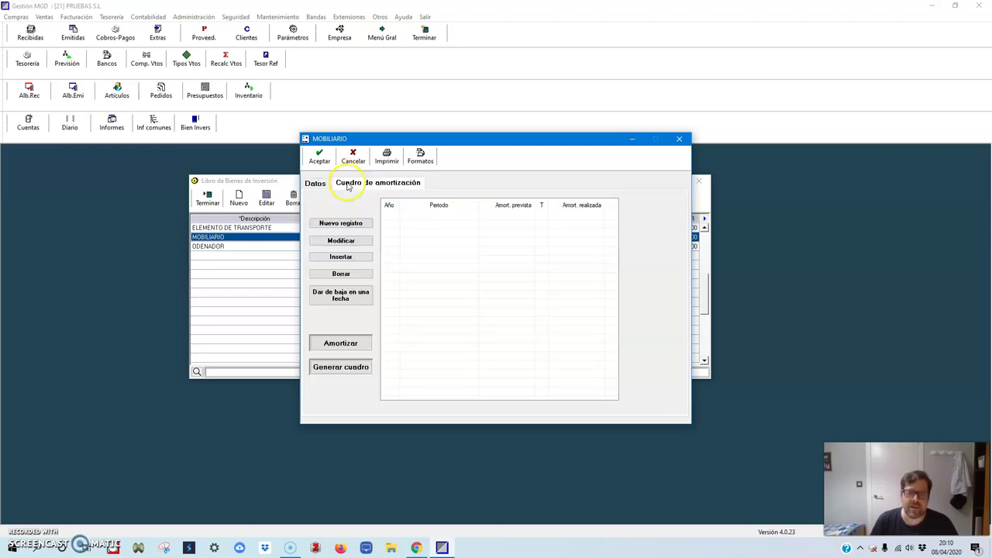
pyautogui.click(341, 368)
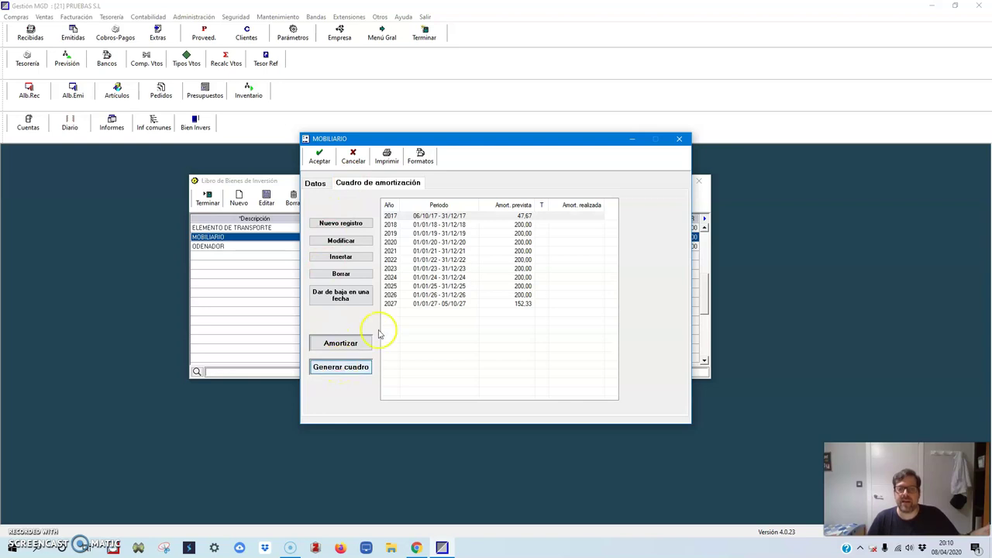
pyautogui.click(440, 216)
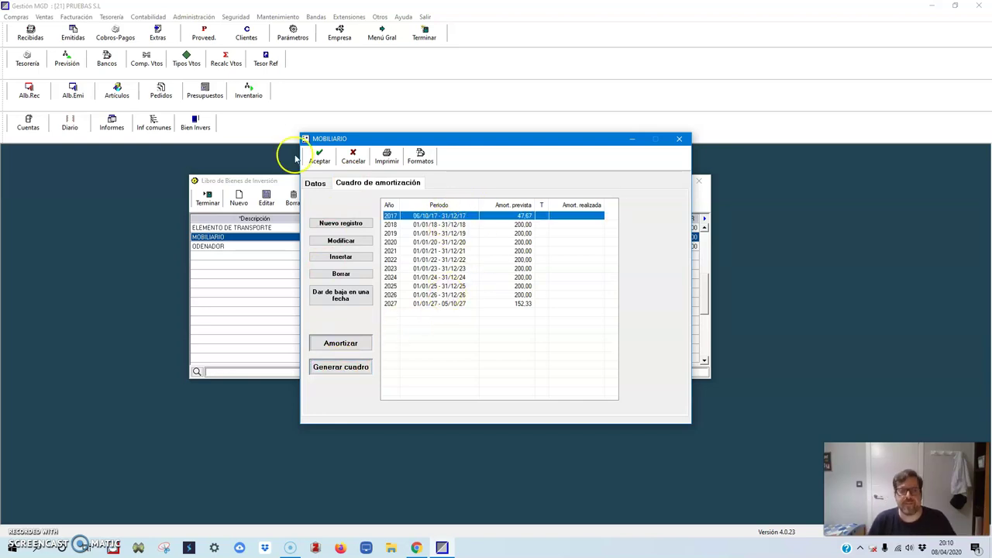
pyautogui.click(313, 181)
pyautogui.click(319, 156)
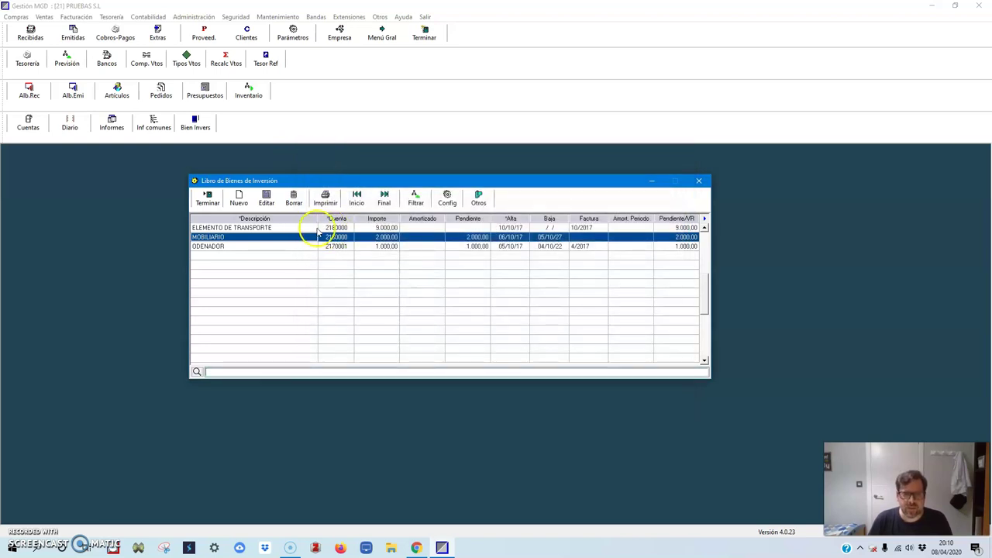
# - Open the ELEMENTO DE TRANSPORTE asset, set its Fecha de baja to 09/10/27, and accept rebuilding the depreciation table
pyautogui.doubleClick(311, 228)
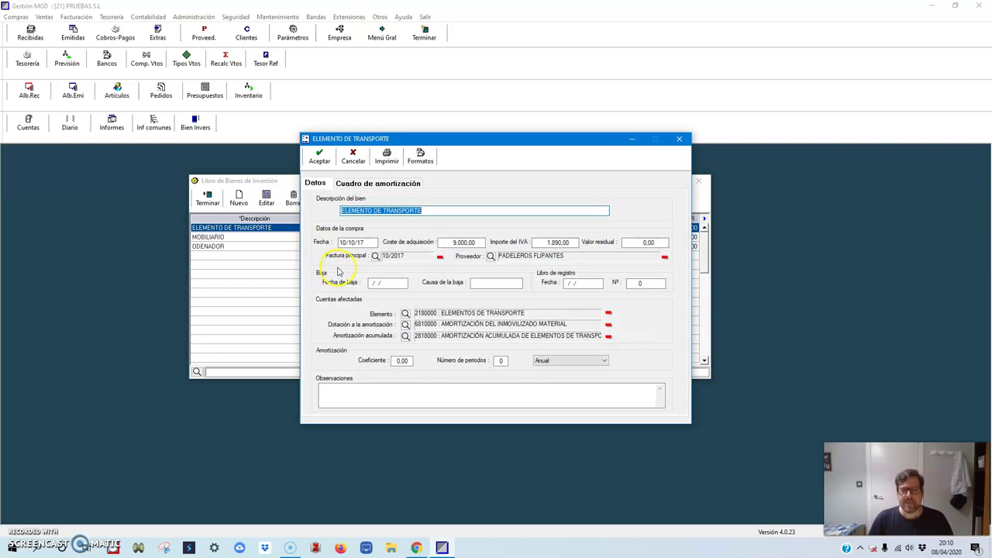
pyautogui.click(385, 284)
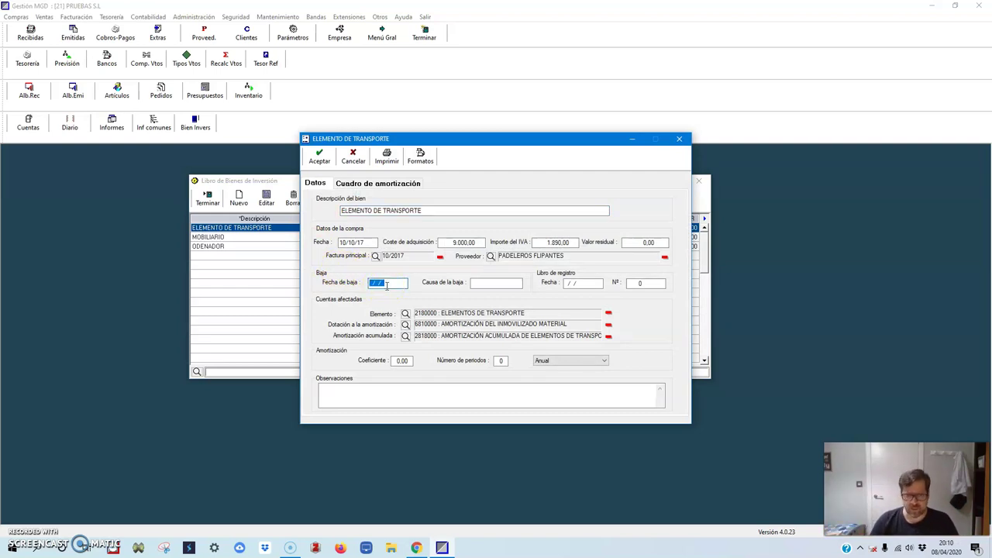
pyautogui.write('09')
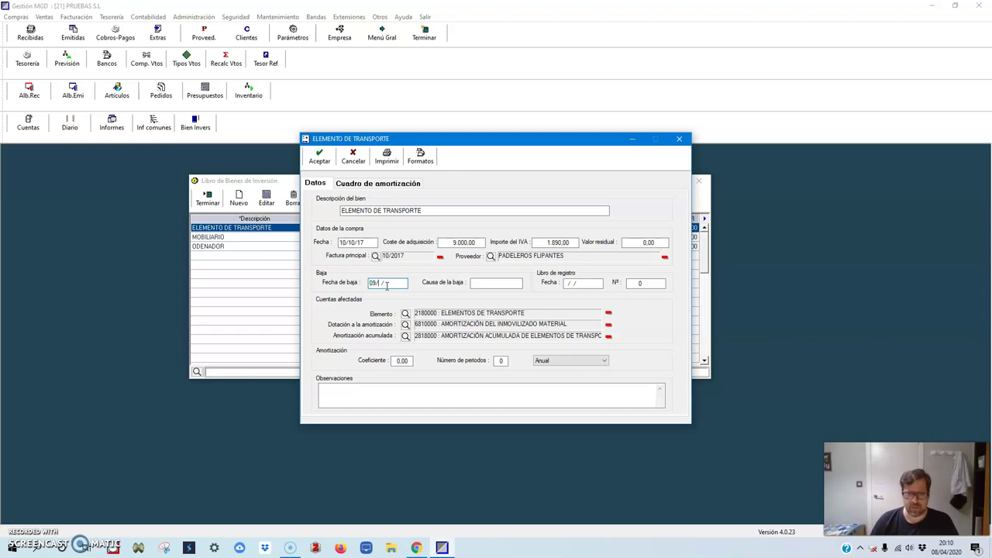
pyautogui.click(480, 283)
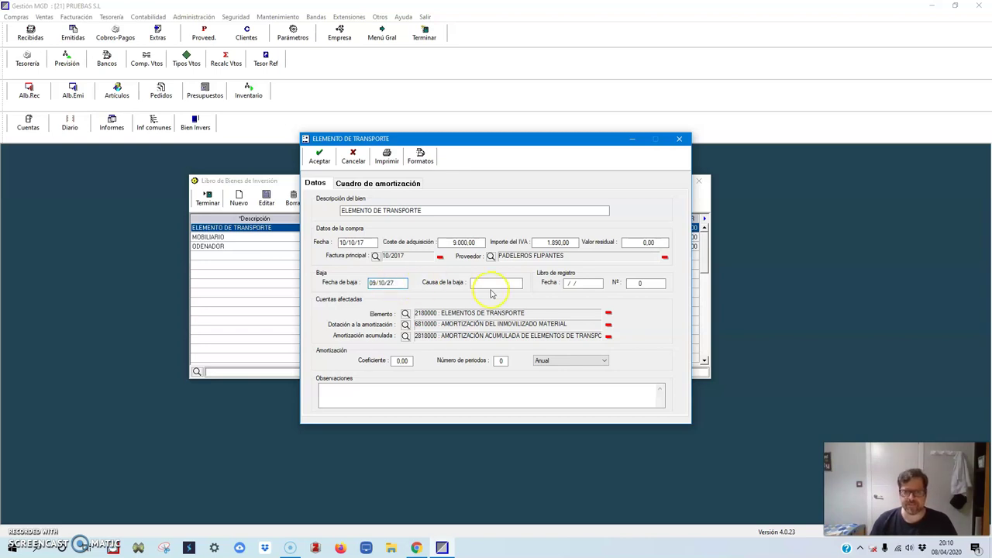
pyautogui.click(525, 307)
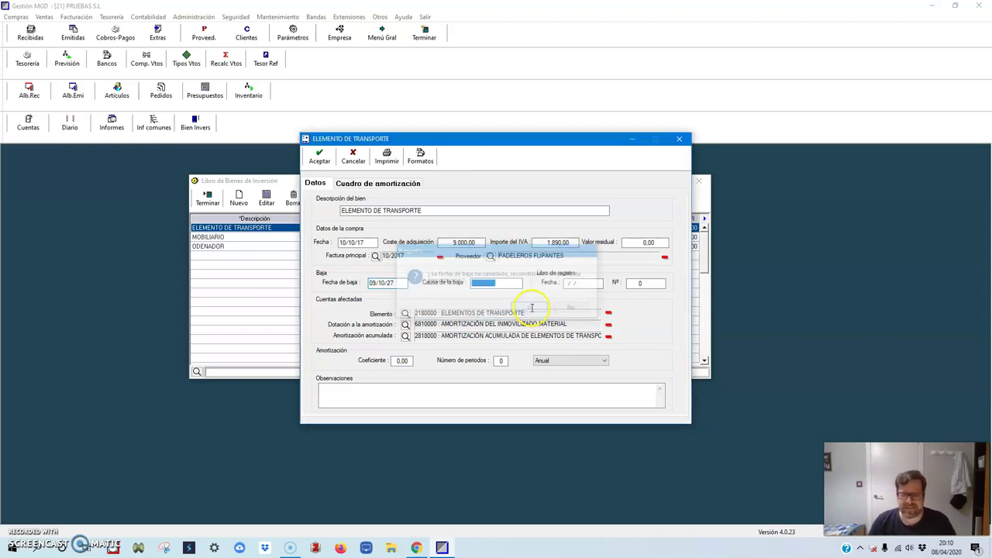
# - Set the amortization coefficient of the ELEMENTO DE TRANSPORTE asset to 10.00
pyautogui.click(397, 362)
pyautogui.moveTo(398, 362); pyautogui.dragTo(432, 366)
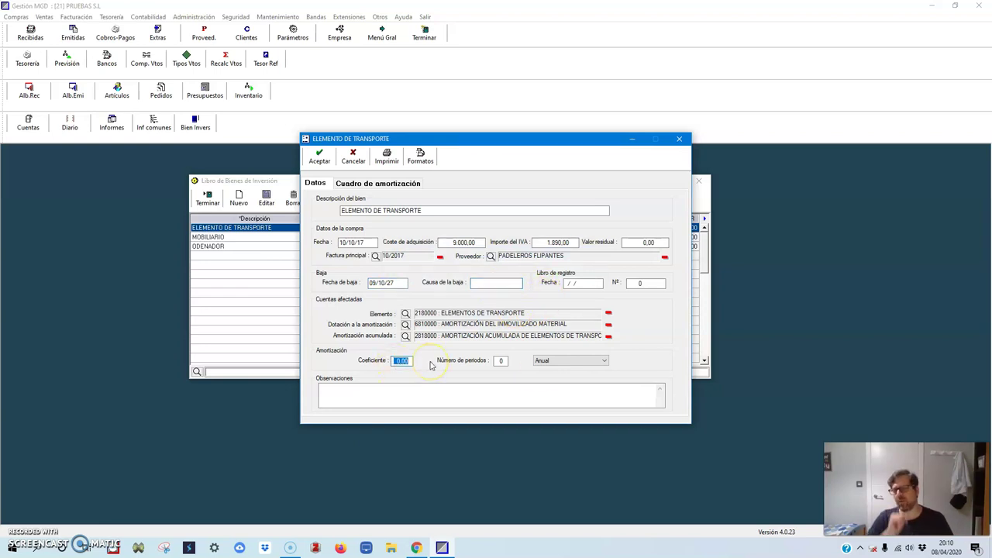
pyautogui.write('1')
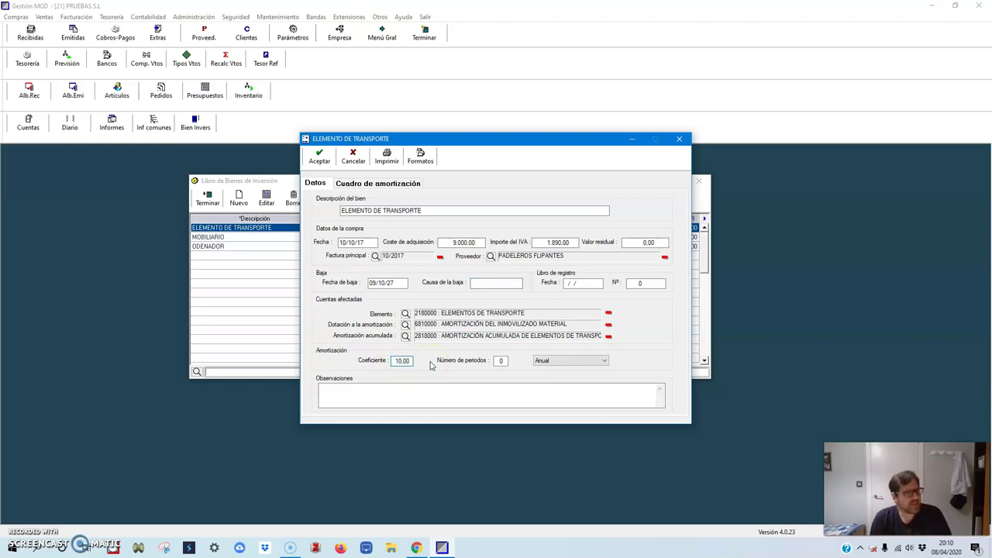
# - Generate the depreciation table for the ELEMENTO DE TRANSPORTE asset and save the record
pyautogui.click(378, 183)
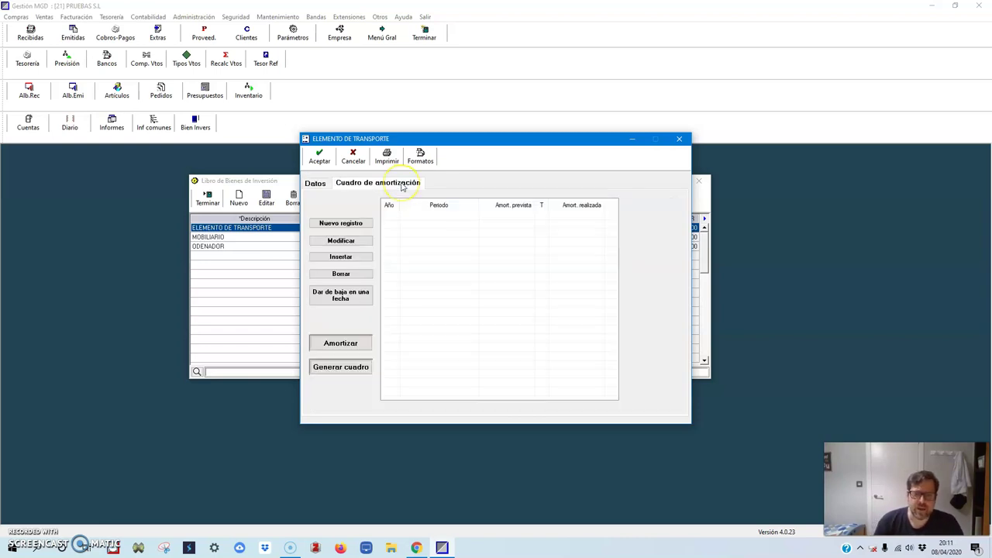
pyautogui.click(362, 366)
pyautogui.click(348, 369)
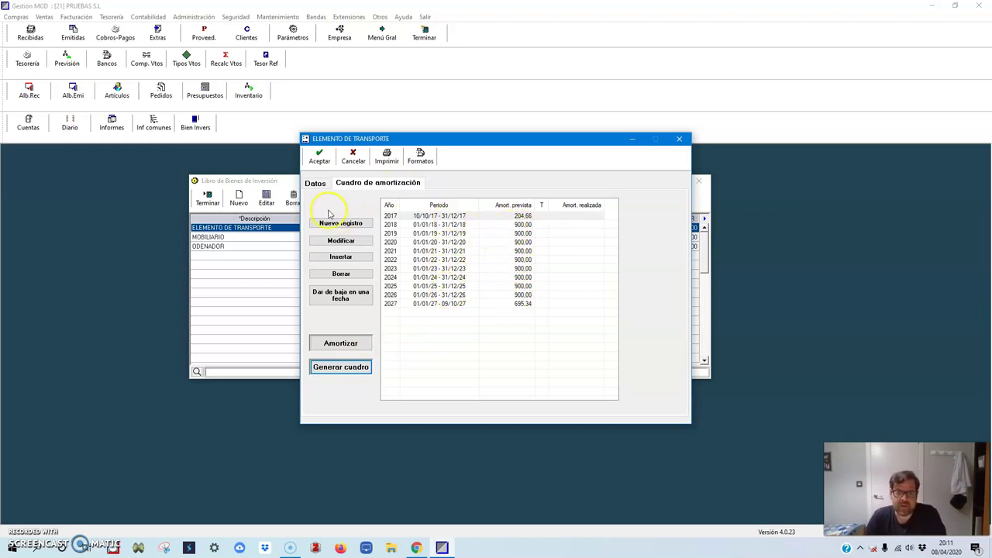
pyautogui.click(314, 183)
pyautogui.click(317, 156)
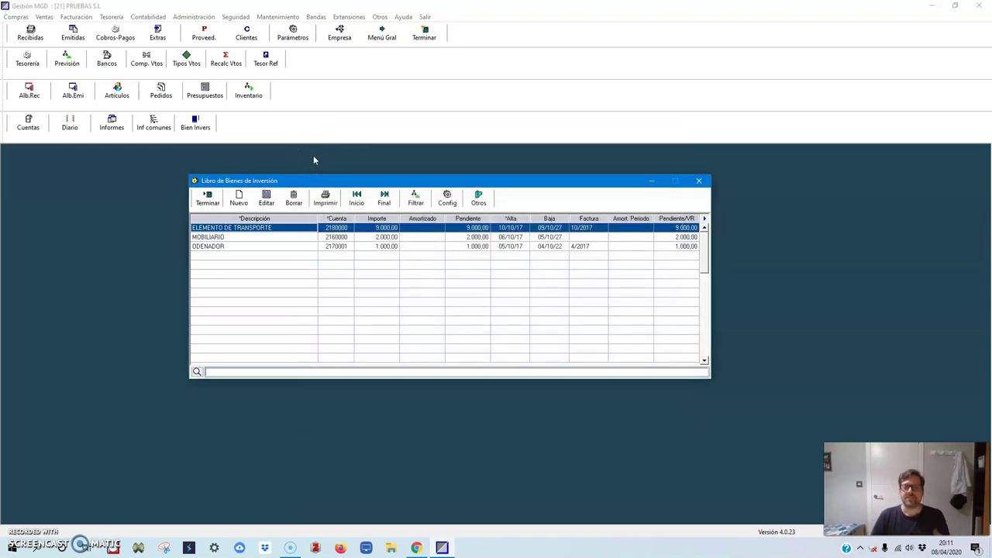
# - Assign received invoice 5/2017 as the MOBILIARIO asset's Factura principal and save the record
pyautogui.doubleClick(394, 237)
pyautogui.click(375, 255)
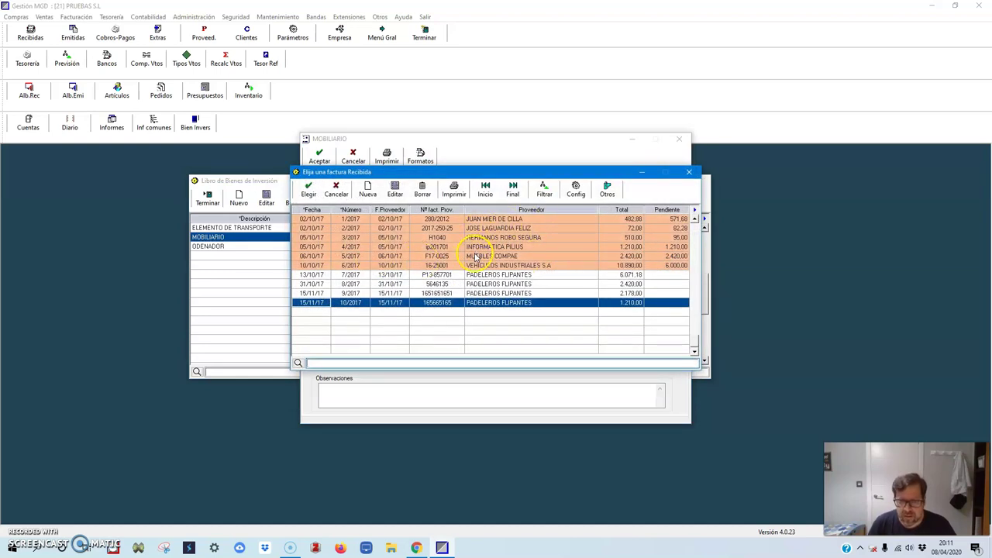
pyautogui.doubleClick(471, 257)
pyautogui.click(319, 155)
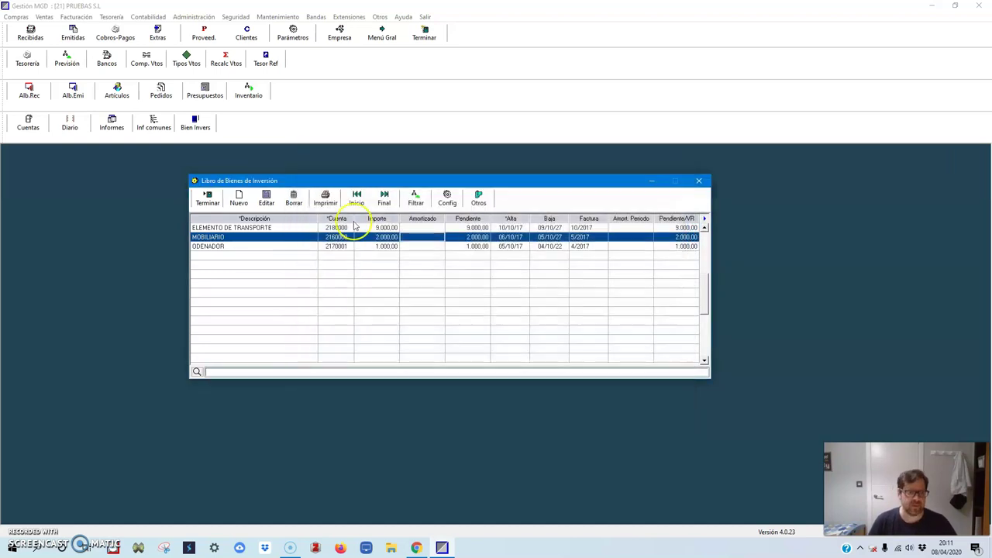
# - Depreciate the 2017 period of the ODENADOR asset individually from its depreciation table, save it and close the investment goods book
pyautogui.doubleClick(389, 246)
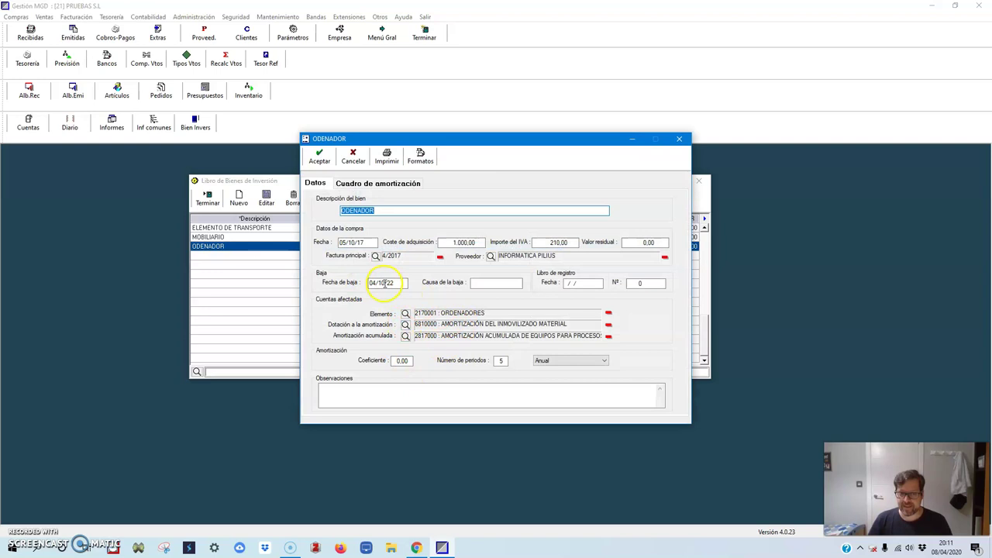
pyautogui.click(502, 361)
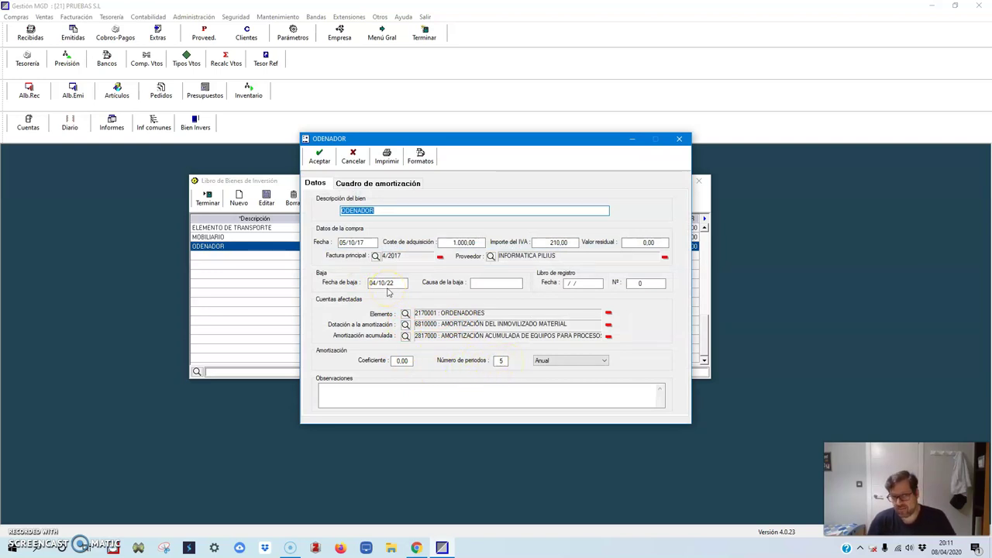
pyautogui.click(345, 184)
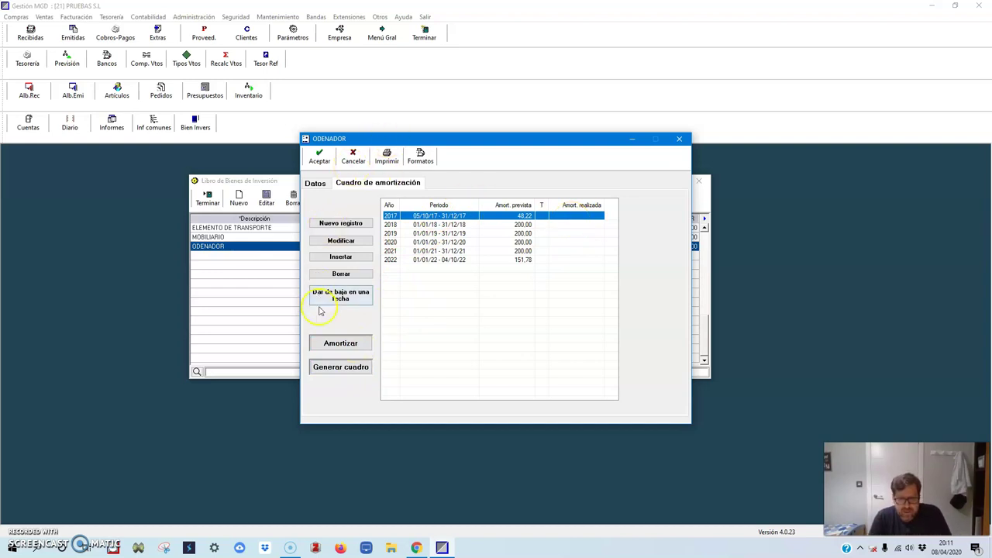
pyautogui.click(341, 343)
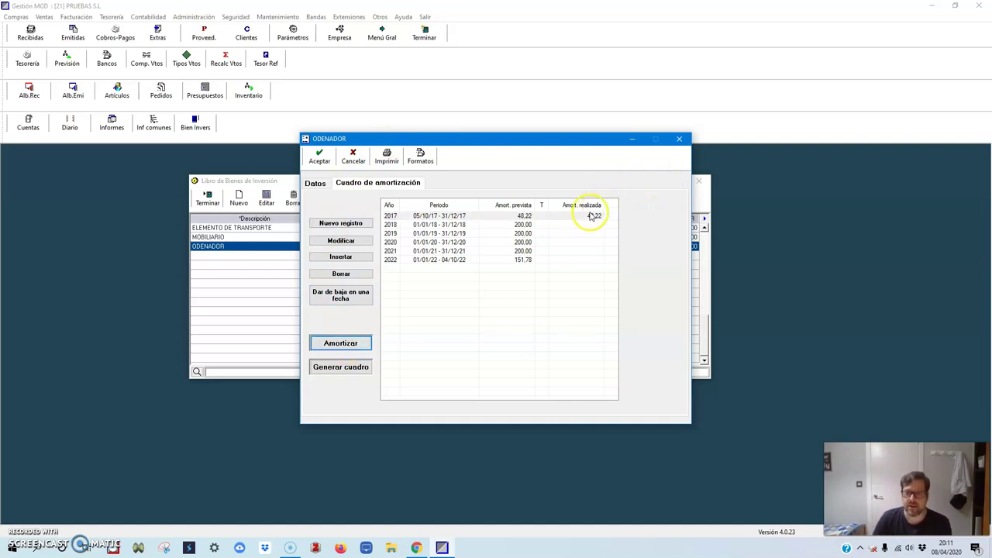
pyautogui.click(330, 164)
pyautogui.click(205, 198)
# - Delete the ODENADOR depreciation entry dated 31/12/17 from the journal, accepting its complete removal
pyautogui.click(70, 122)
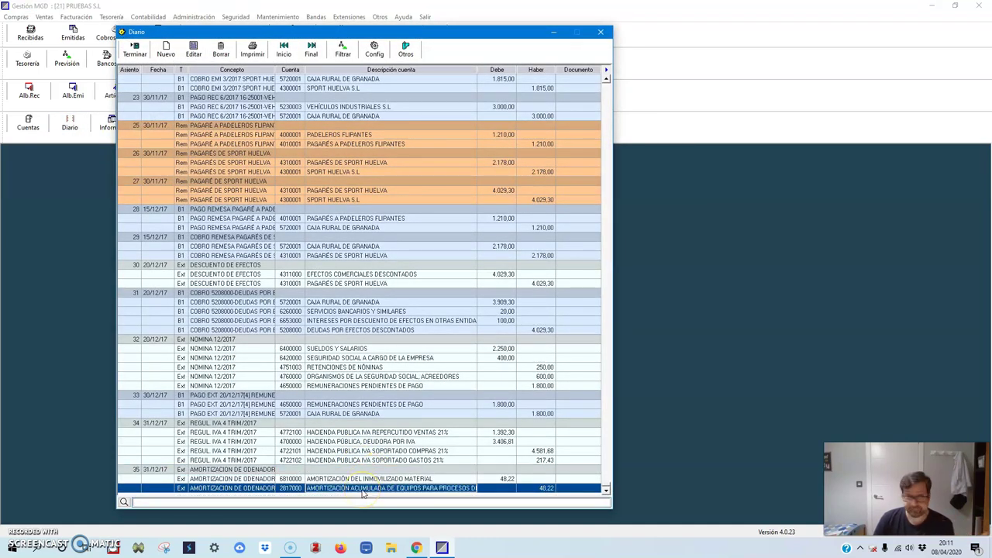
pyautogui.click(369, 469)
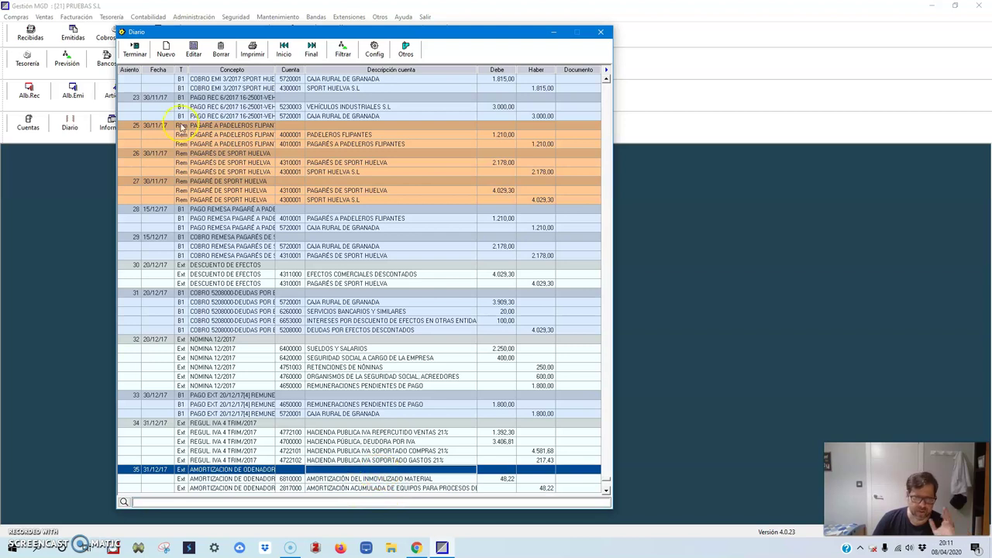
pyautogui.click(221, 48)
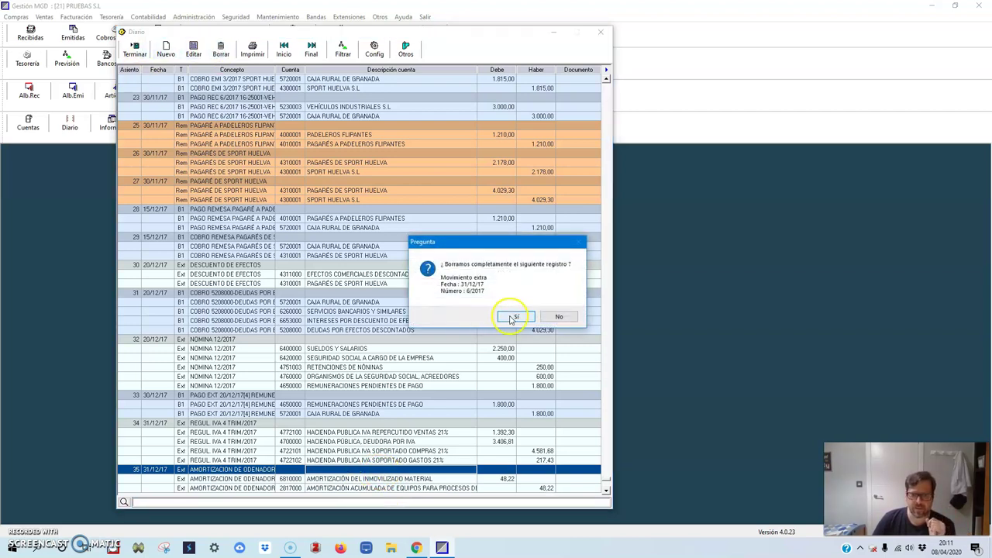
pyautogui.click(509, 317)
# - Check the journal's last entries and the Amortizado column of the investment goods book for any remaining ODENADOR depreciation
pyautogui.click(136, 48)
pyautogui.click(69, 123)
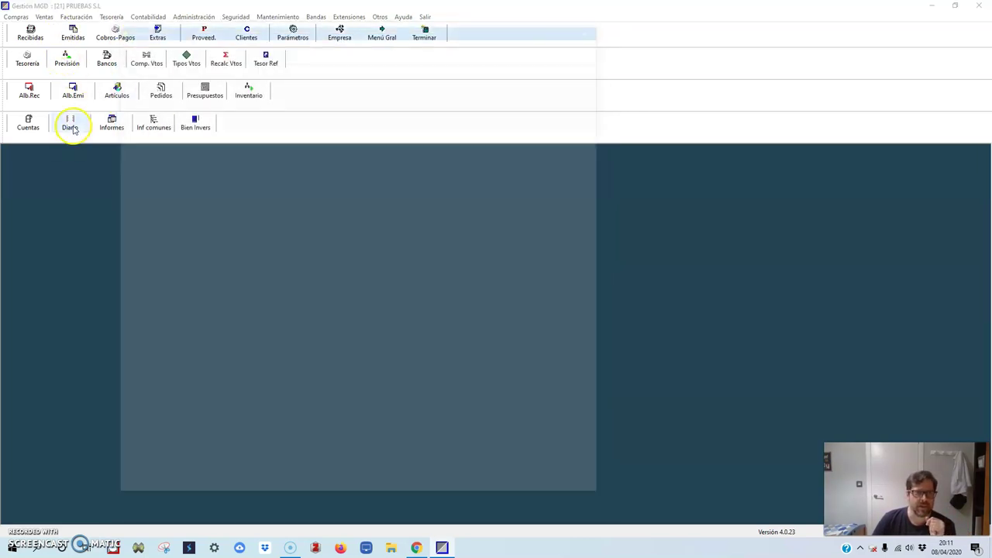
pyautogui.click(135, 50)
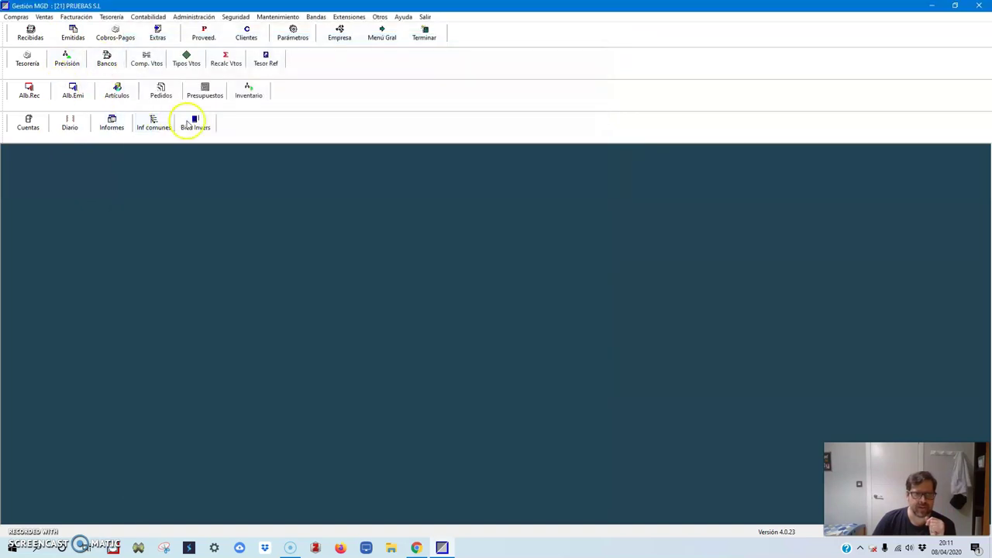
pyautogui.click(192, 124)
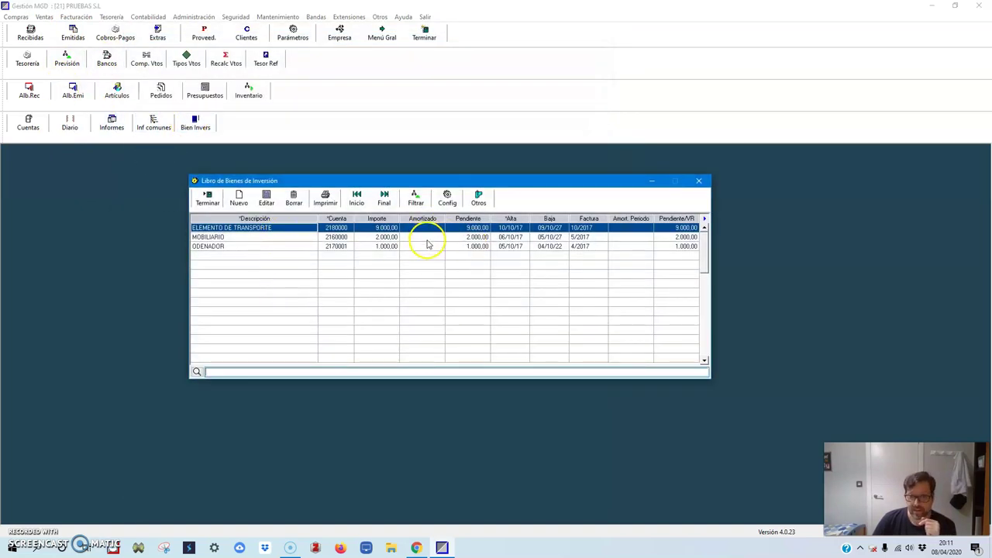
pyautogui.click(426, 247)
pyautogui.click(203, 198)
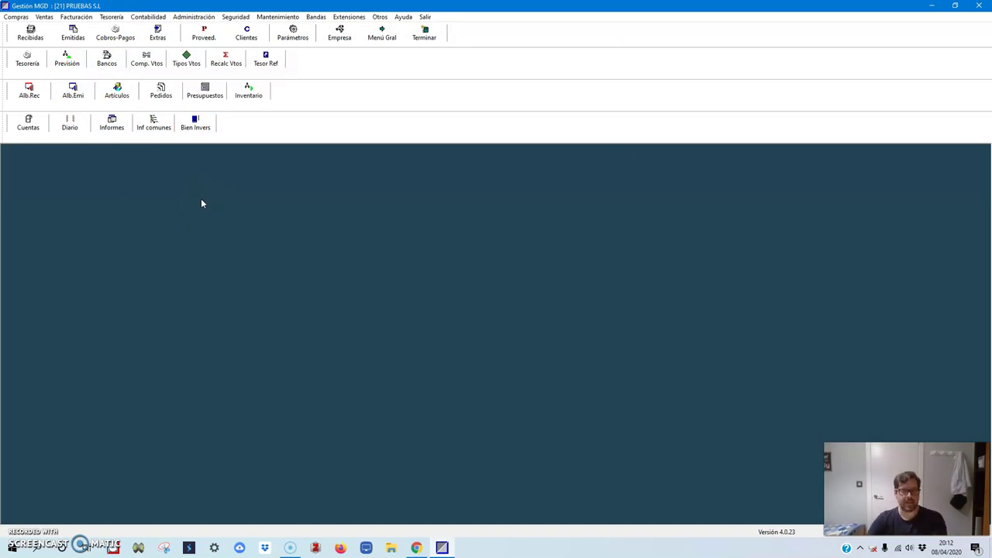
pyautogui.click(68, 124)
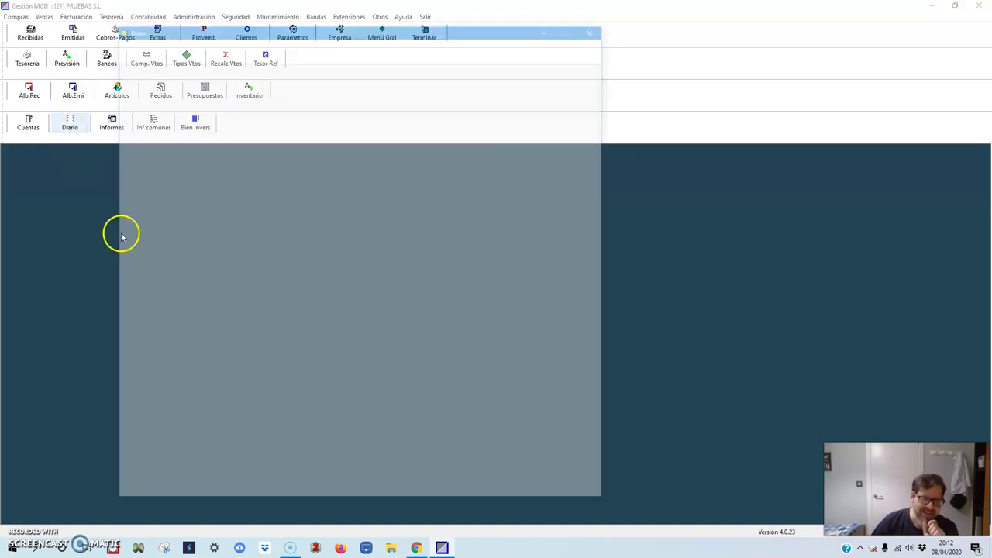
pyautogui.click(426, 460)
pyautogui.click(366, 490)
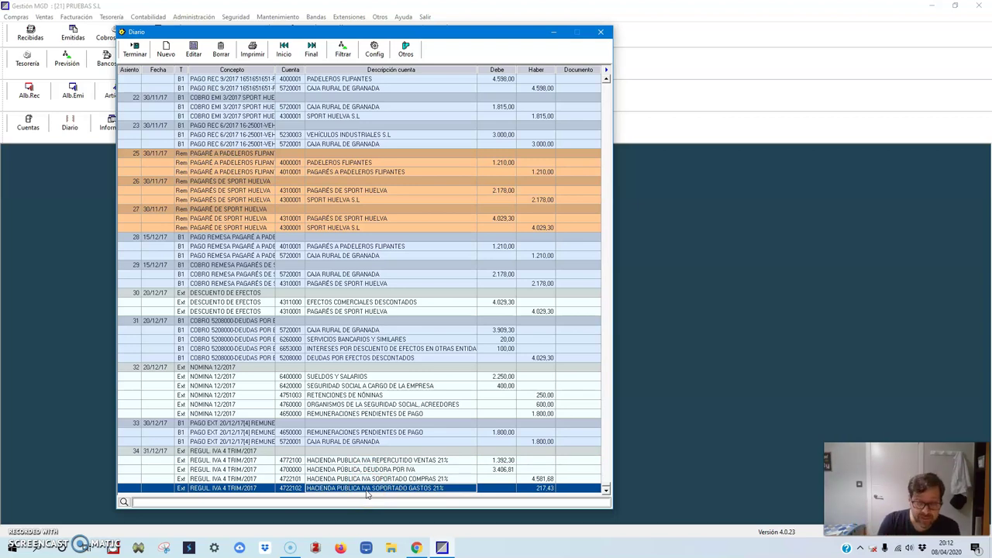
pyautogui.click(135, 47)
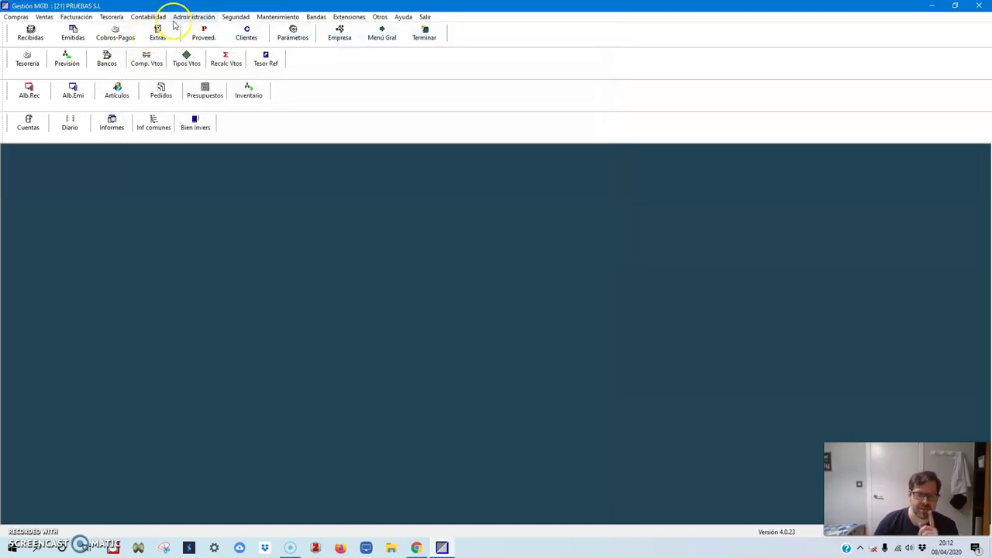
# - Depreciate all investment goods through the year-end closing with closing date 31/12/17
pyautogui.click(152, 17)
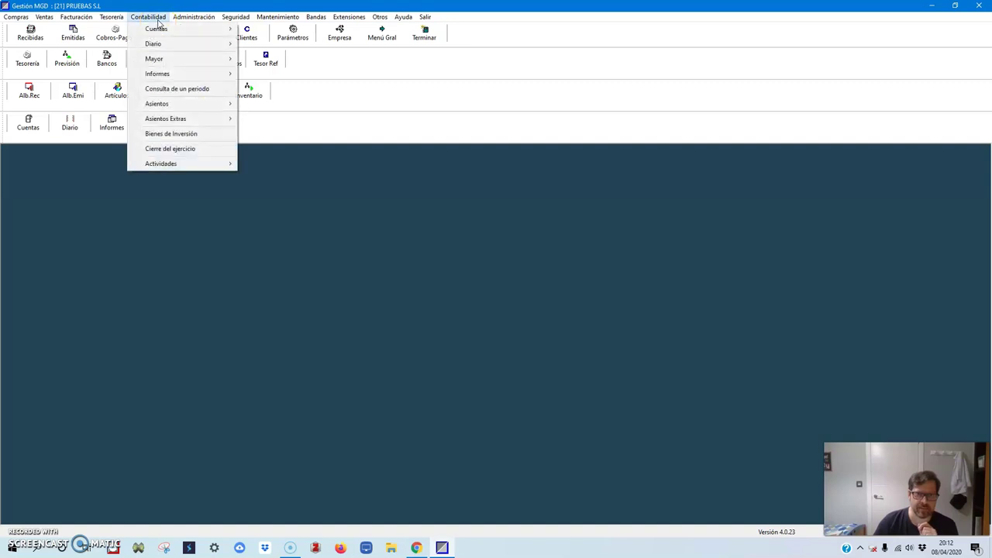
pyautogui.click(157, 149)
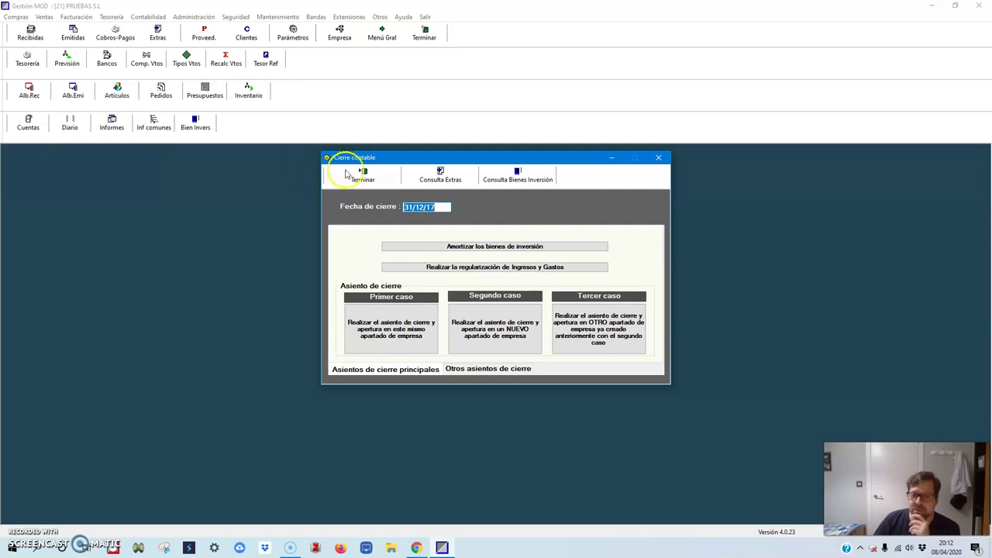
pyautogui.click(504, 247)
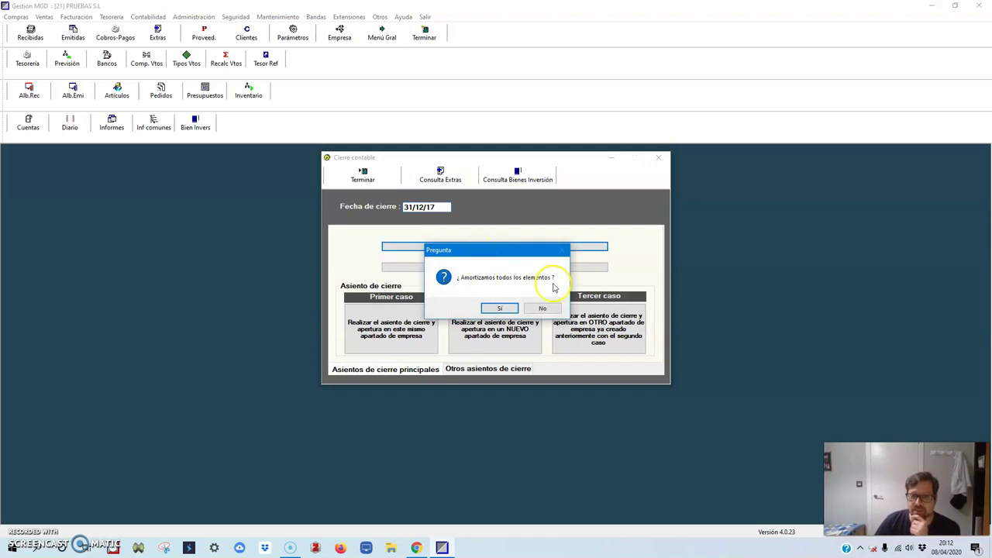
pyautogui.click(501, 309)
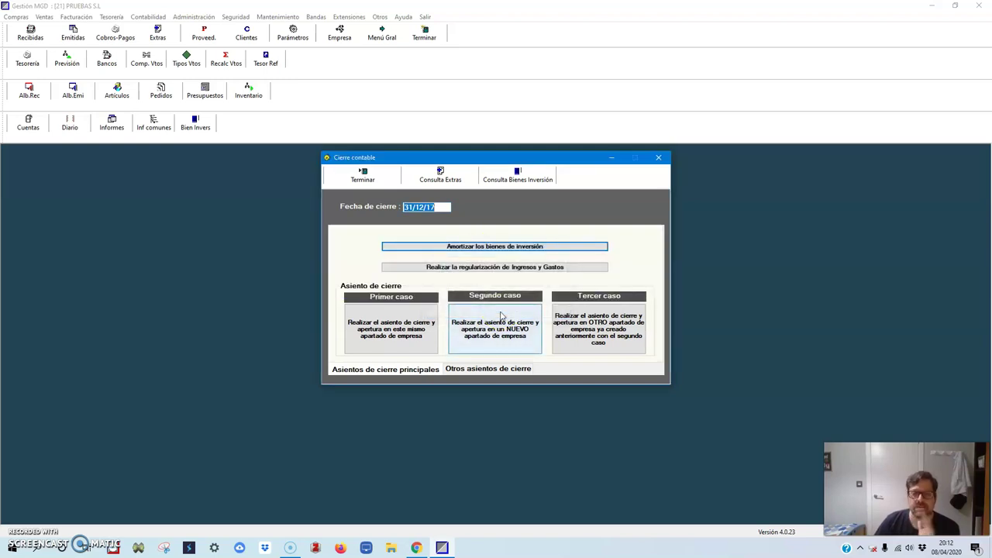
pyautogui.click(360, 172)
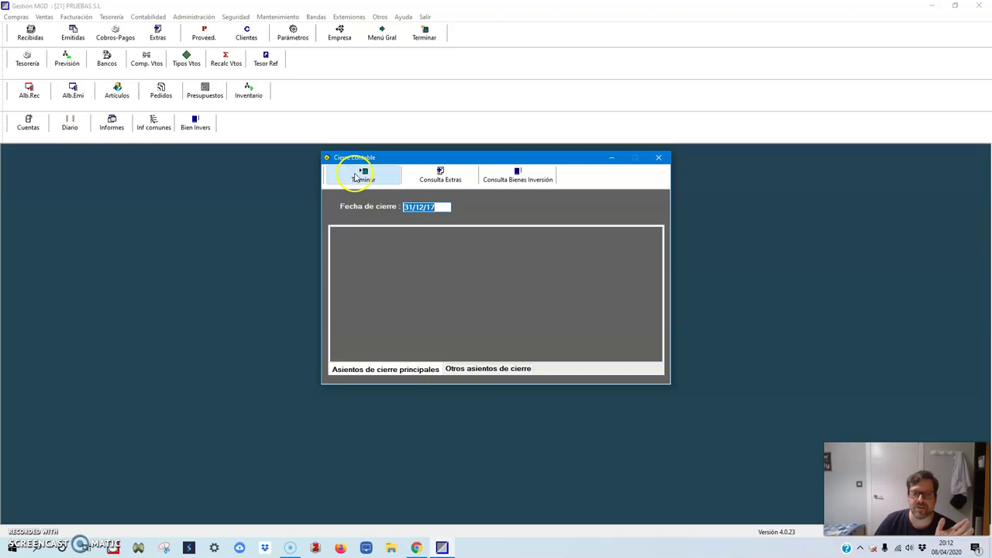
# - Review the journal's depreciation entries for the transport, furniture and computer assets
pyautogui.click(68, 127)
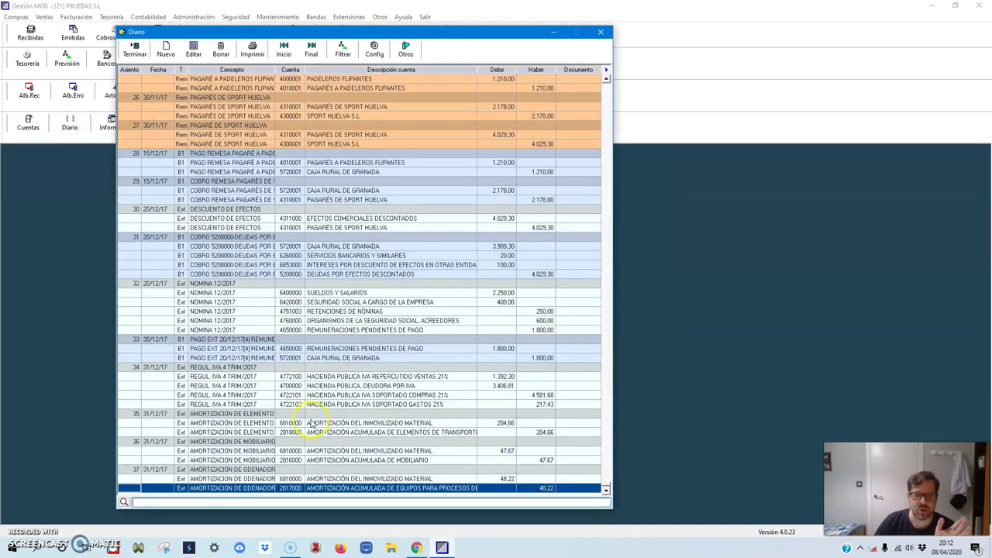
pyautogui.click(313, 414)
pyautogui.click(314, 441)
pyautogui.click(312, 470)
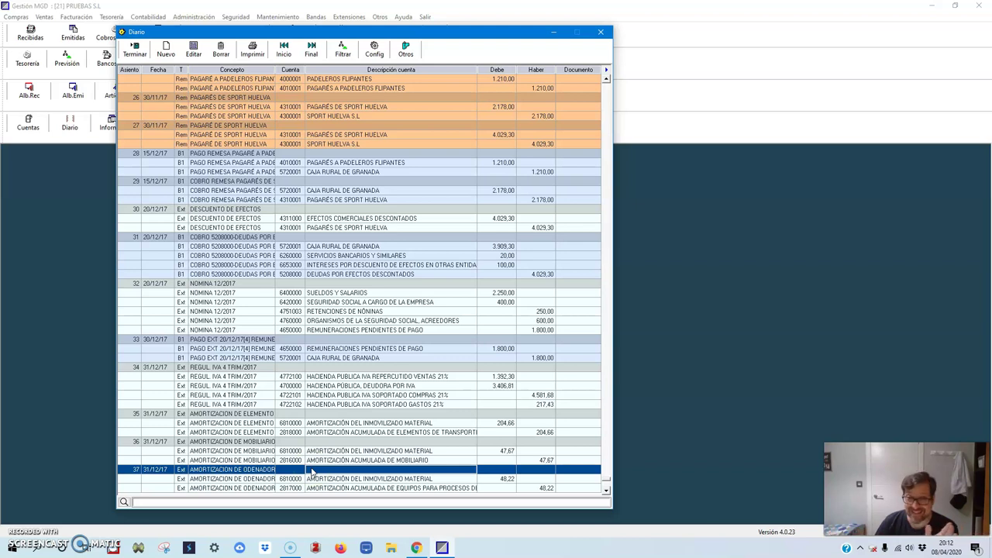
pyautogui.click(138, 51)
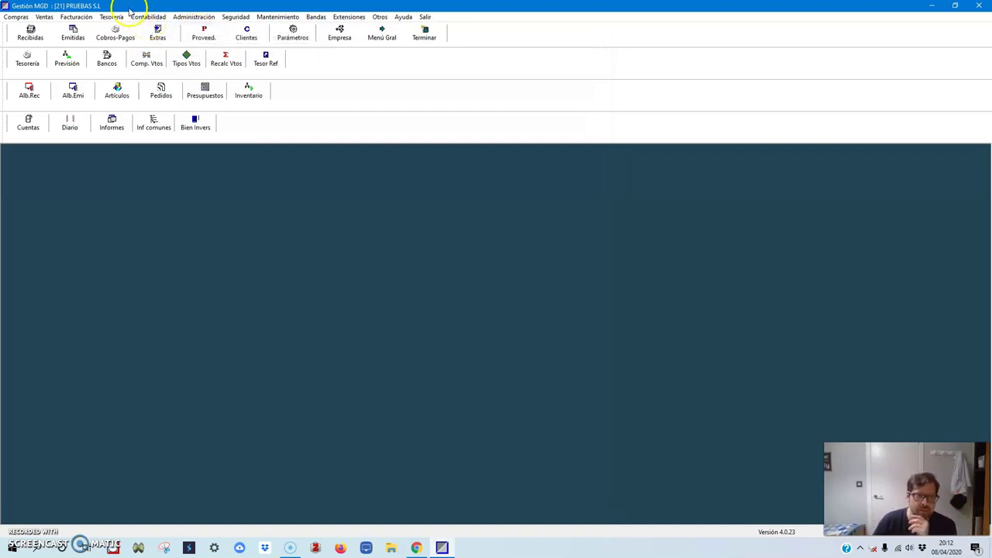
# - Run the income and expense regularization through the year-end closing with closing date 31/12/17
pyautogui.click(139, 17)
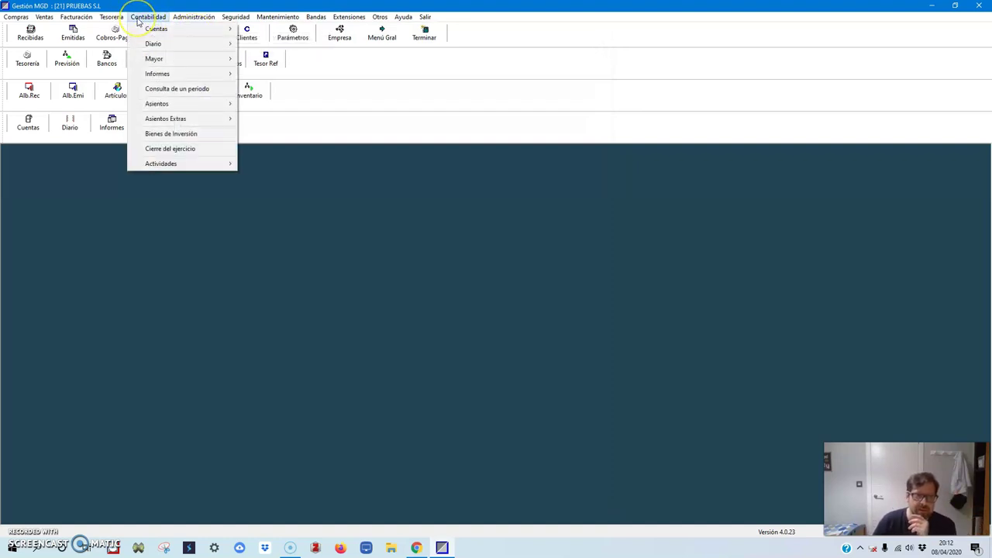
pyautogui.click(166, 148)
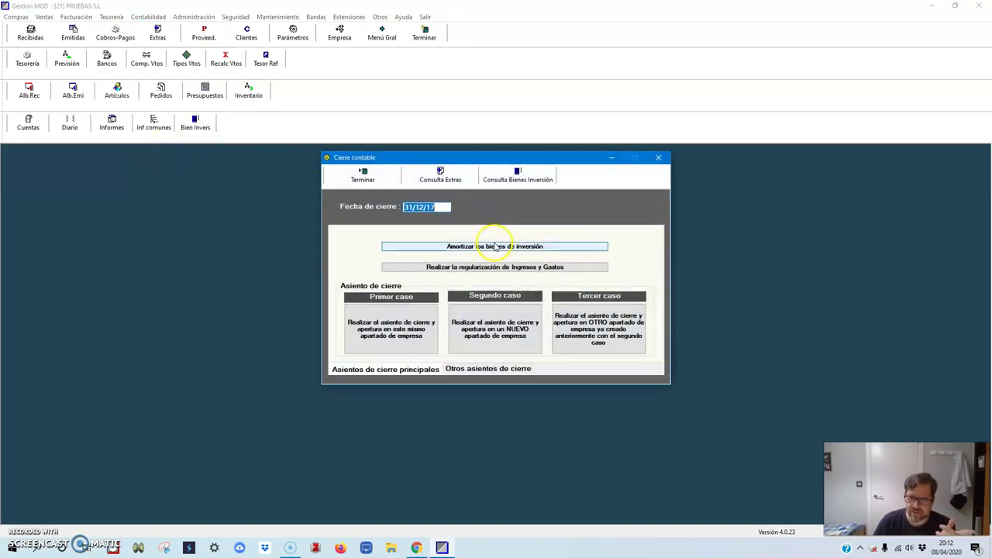
pyautogui.click(497, 268)
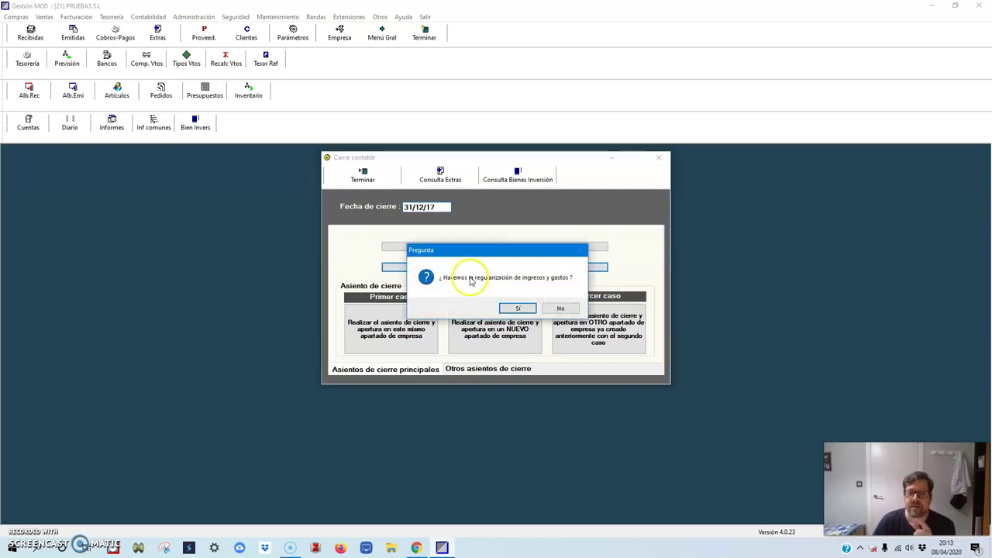
pyautogui.click(518, 308)
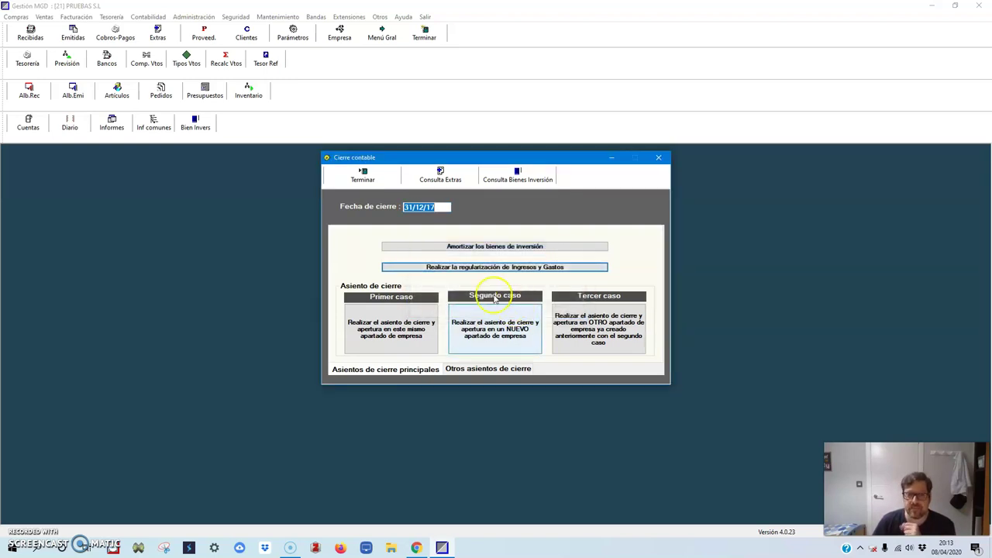
pyautogui.click(363, 186)
# - Review the journal's income and expense regularization entry, including the RESULTADO DEL EJERCICIO line
pyautogui.click(74, 126)
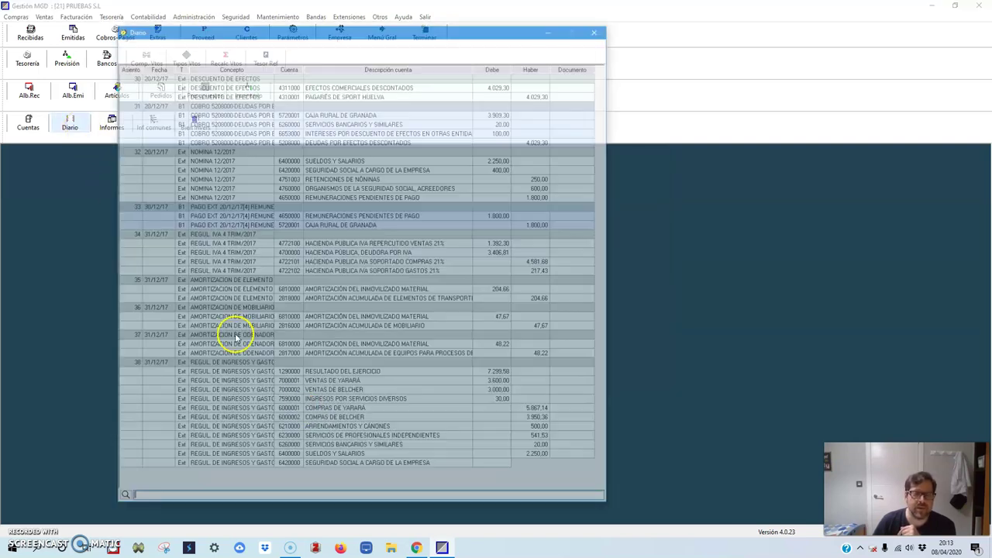
pyautogui.moveTo(368, 387); pyautogui.dragTo(392, 469)
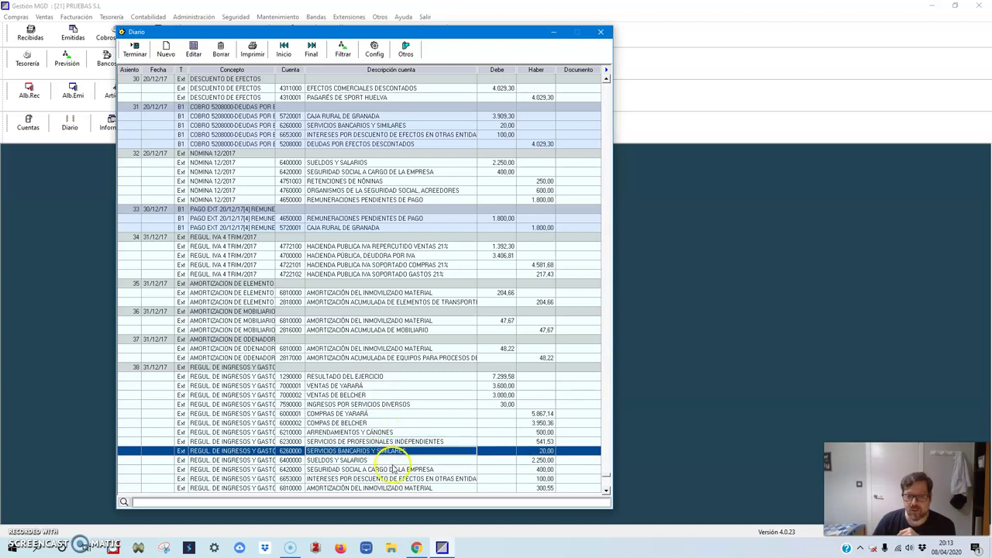
pyautogui.click(307, 378)
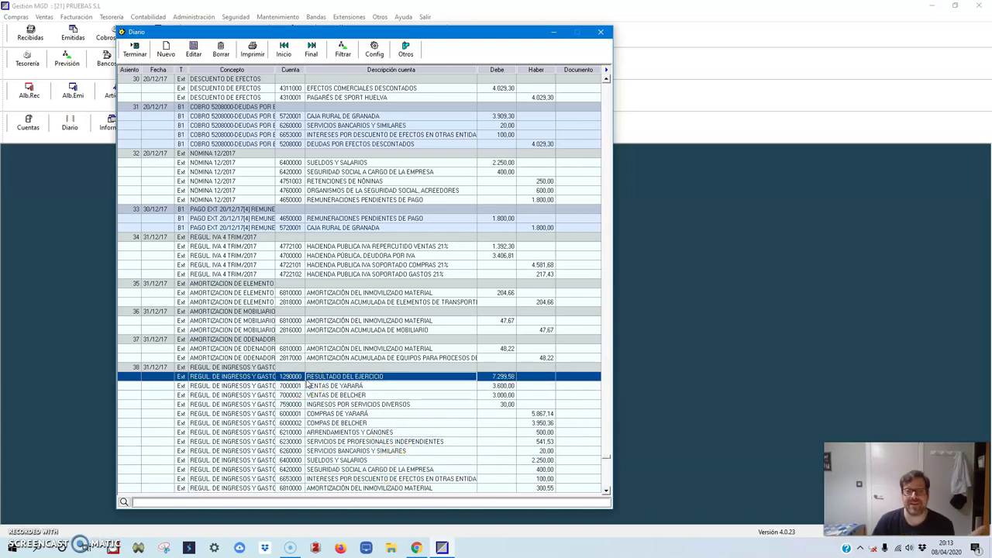
pyautogui.click(134, 48)
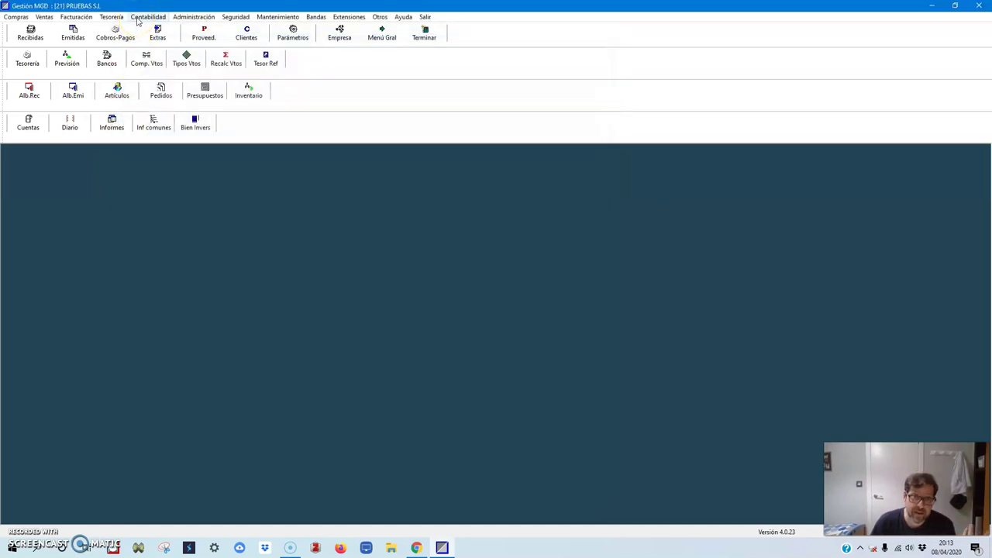
# - Create the closing and opening entries within this same company section through the year-end closing with closing date 31/12/17
pyautogui.click(138, 18)
pyautogui.click(149, 148)
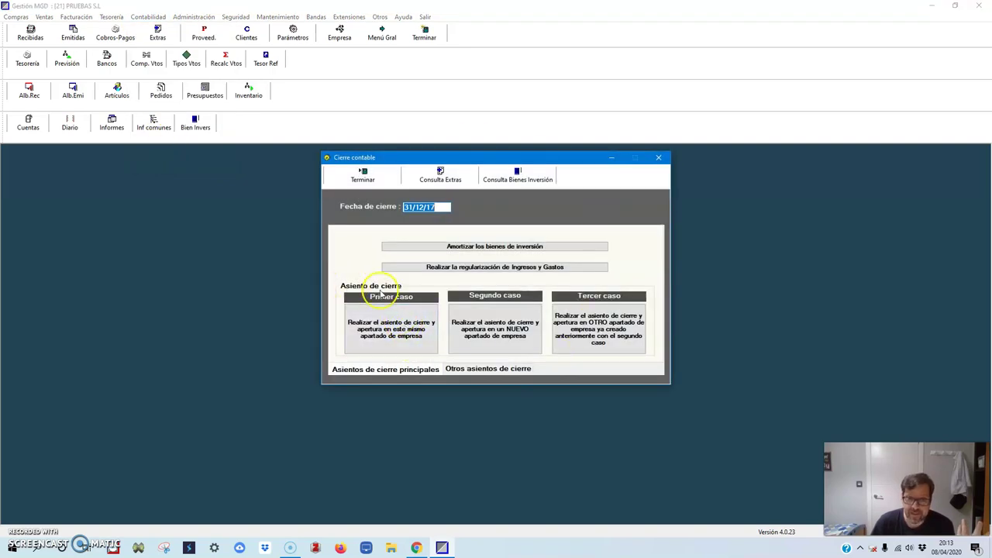
pyautogui.click(379, 336)
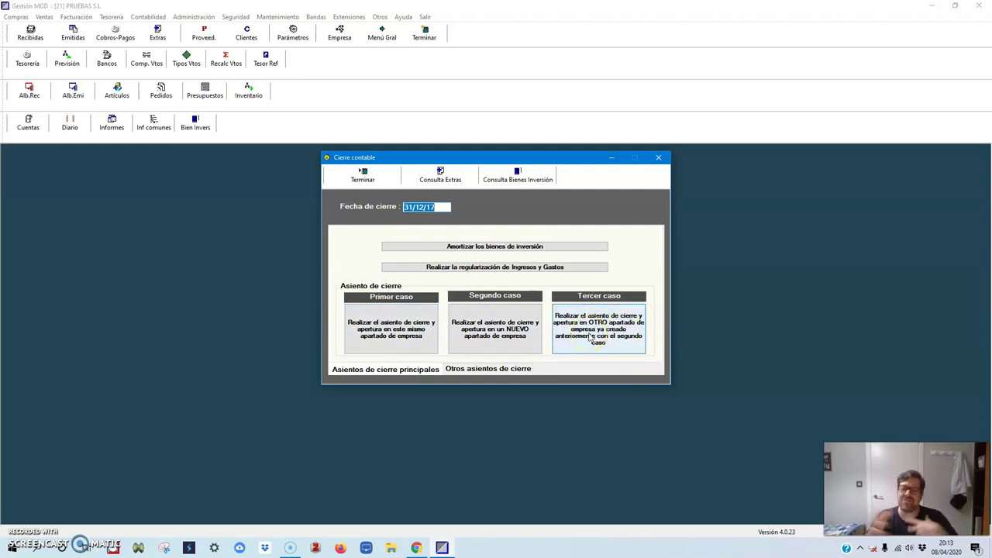
pyautogui.click(409, 344)
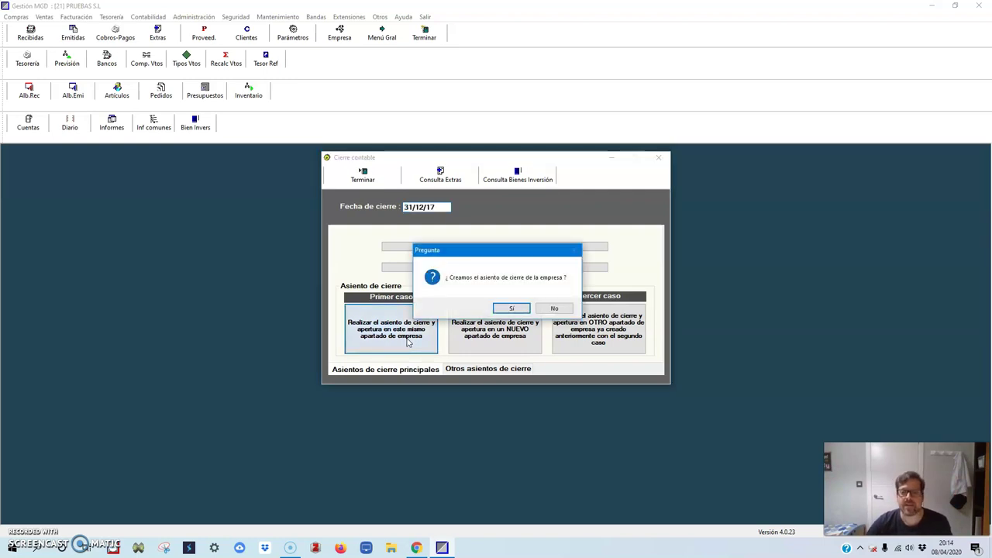
pyautogui.click(510, 308)
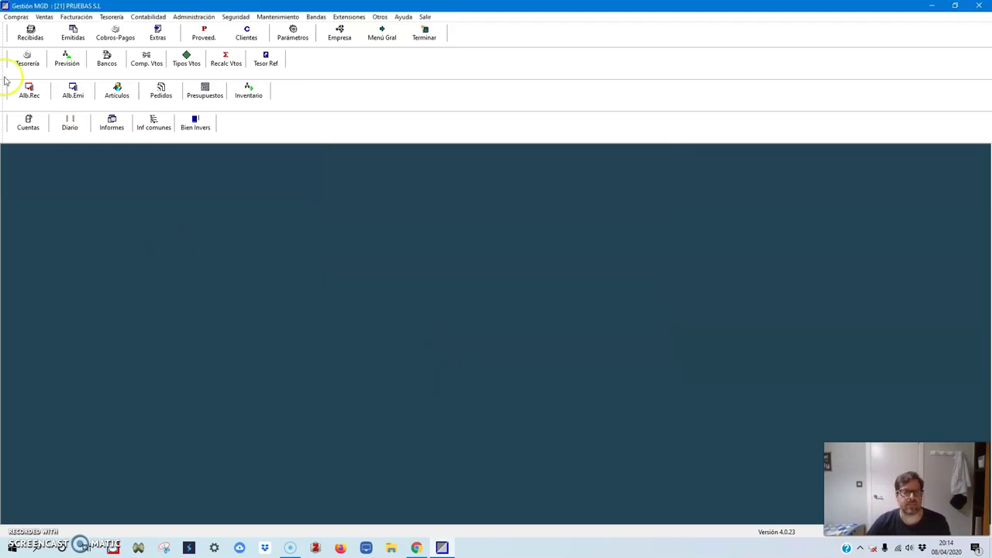
# - Review the journal's ASIENTO DE CIERRE dated 31/12/17 and ASIENTO DE APERTURA dated 01/01/18, checking their account lines
pyautogui.click(69, 122)
pyautogui.scroll(20, 446, 325)
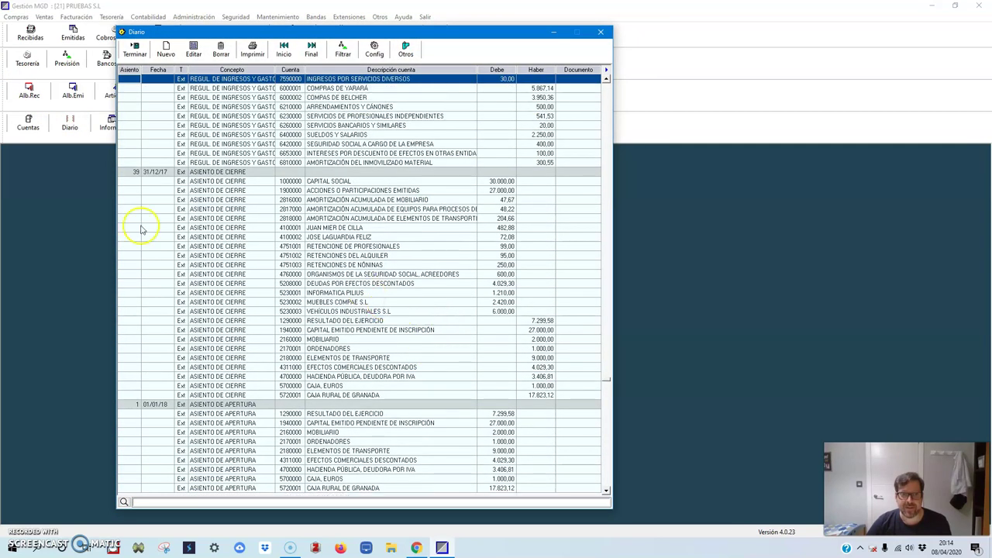
pyautogui.click(248, 115)
pyautogui.click(217, 171)
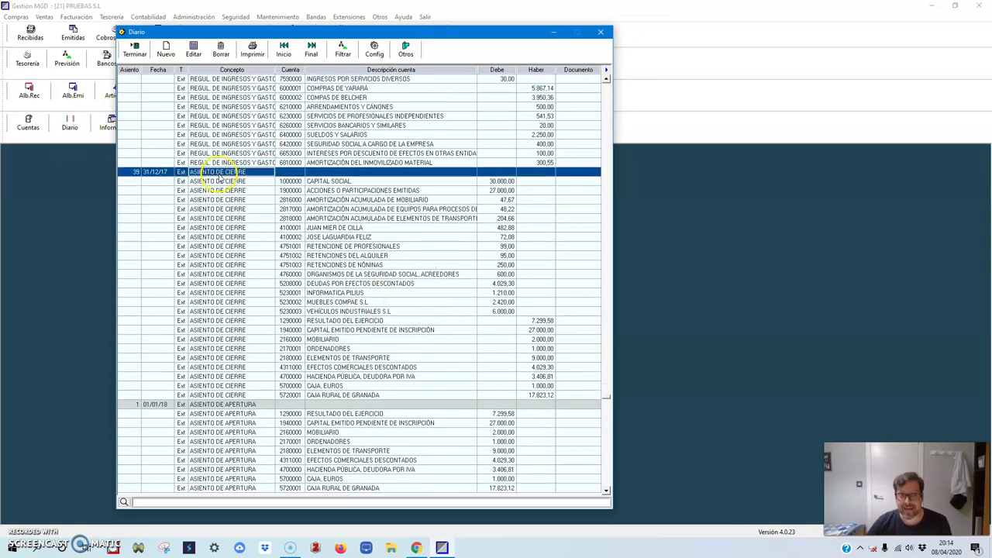
pyautogui.click(298, 181)
pyautogui.click(441, 341)
pyautogui.scroll(-20, 442, 342)
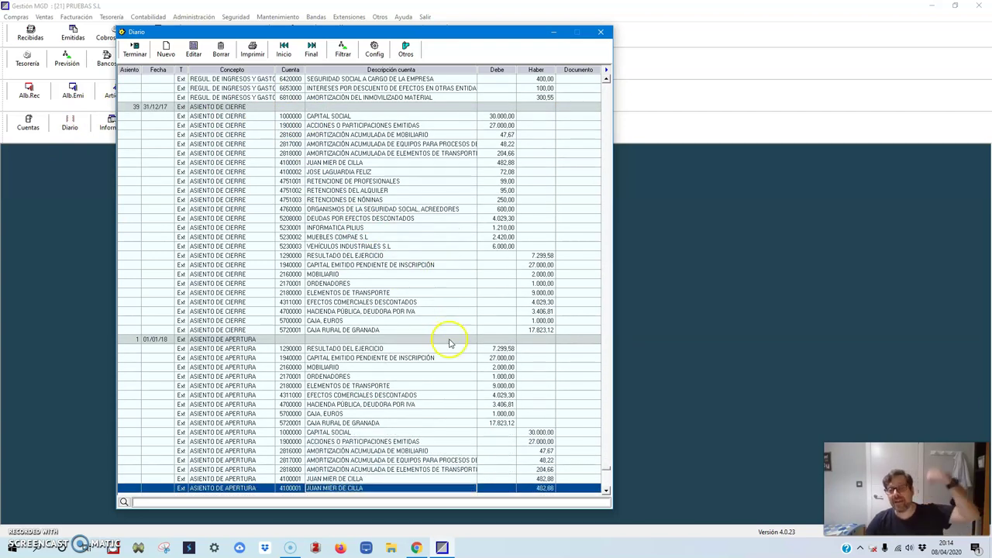
pyautogui.scroll(-5, 449, 342)
pyautogui.click(344, 302)
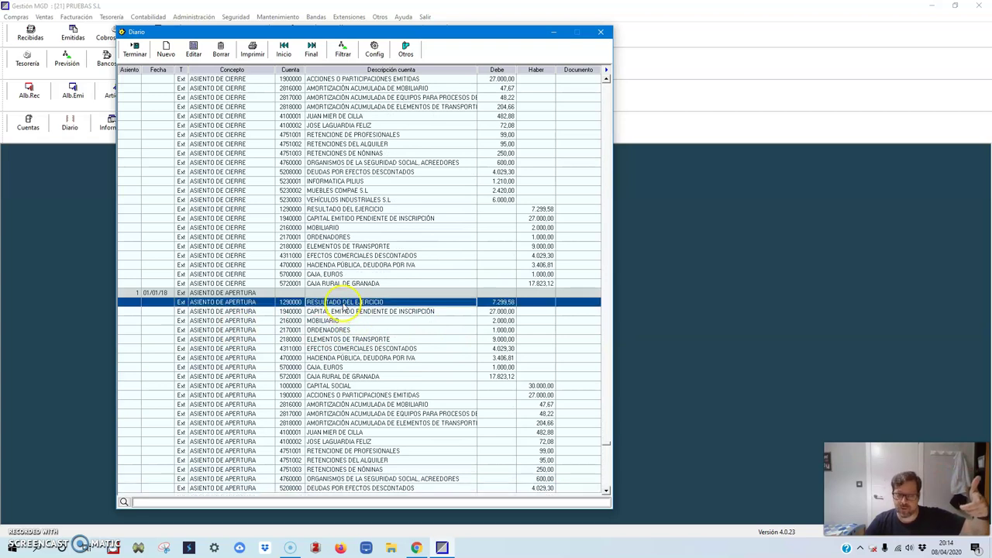
pyautogui.click(432, 461)
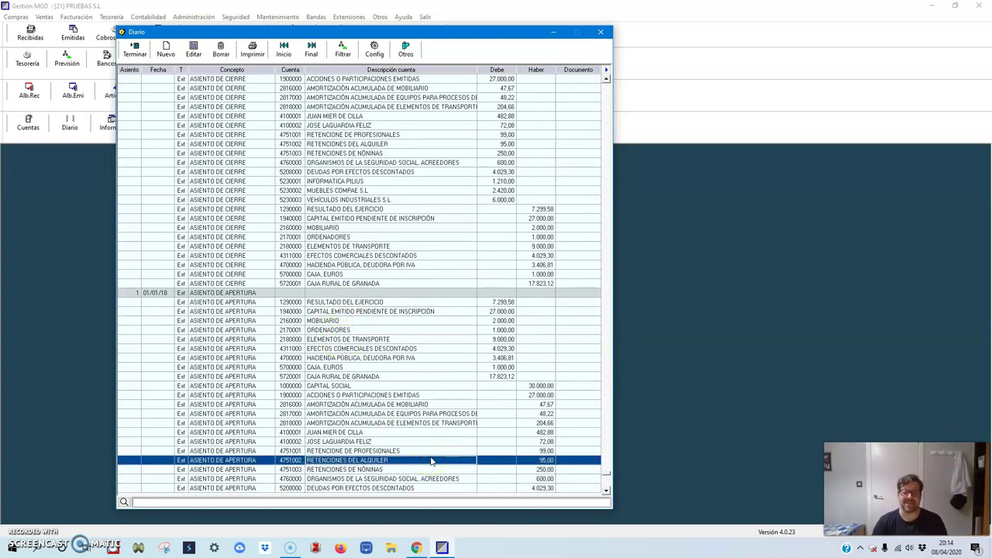
pyautogui.click(134, 49)
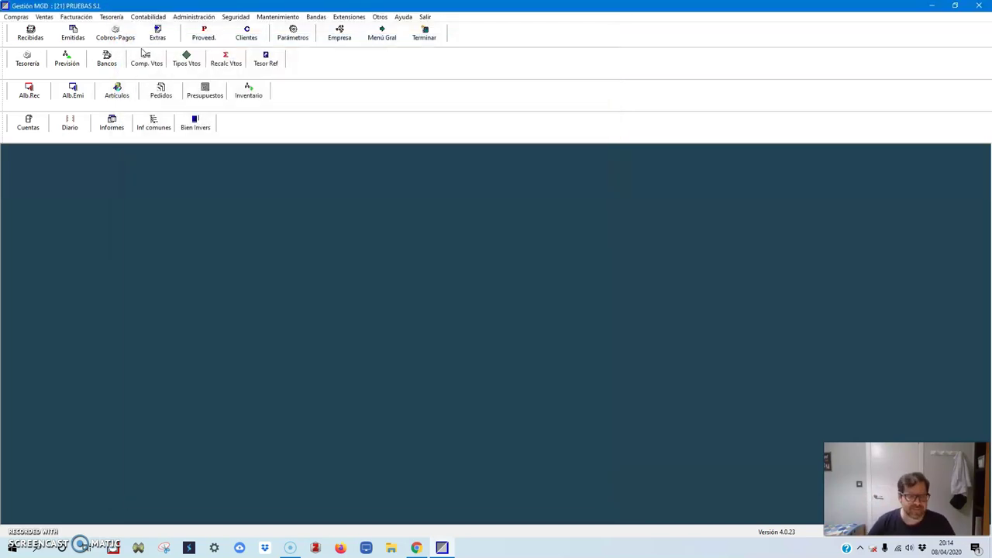
# - Examine the other closing entry models in the year-end closing, from corporate tax and stock entries to the provision entries
pyautogui.click(148, 16)
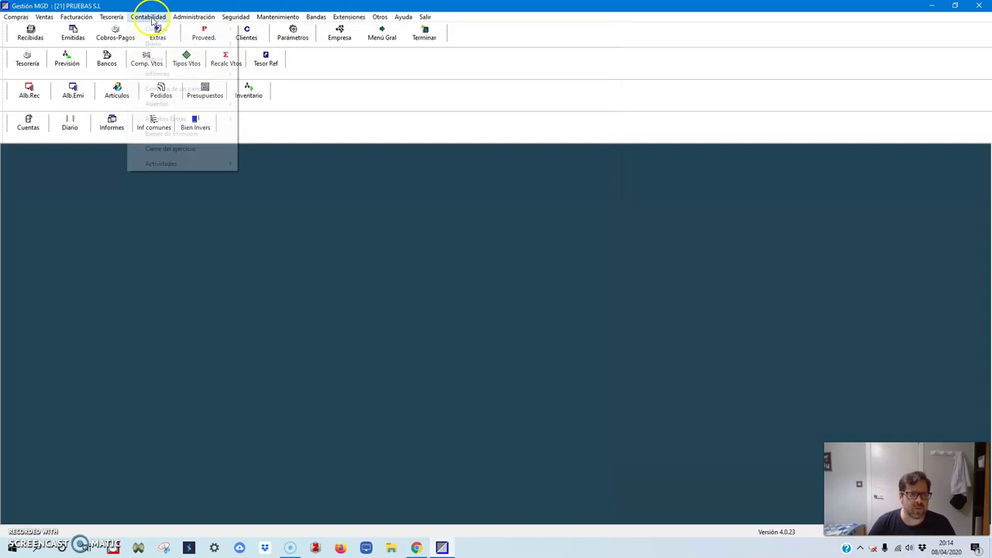
pyautogui.click(172, 149)
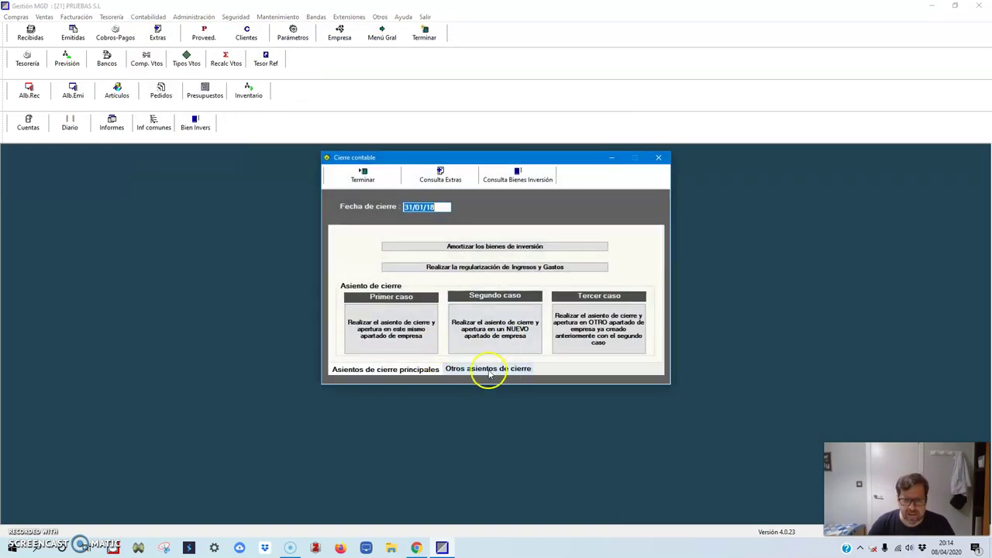
pyautogui.click(475, 371)
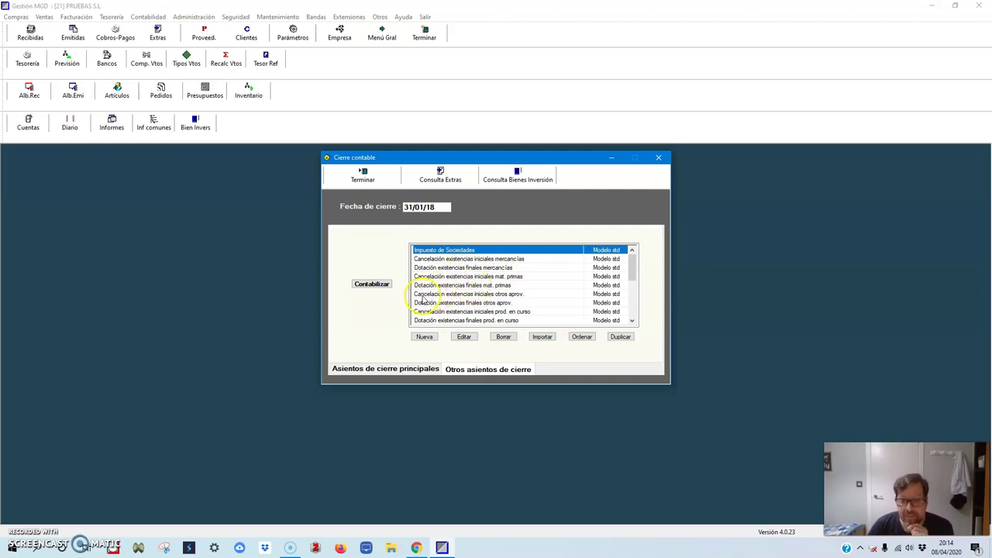
pyautogui.moveTo(631, 267); pyautogui.dragTo(633, 285)
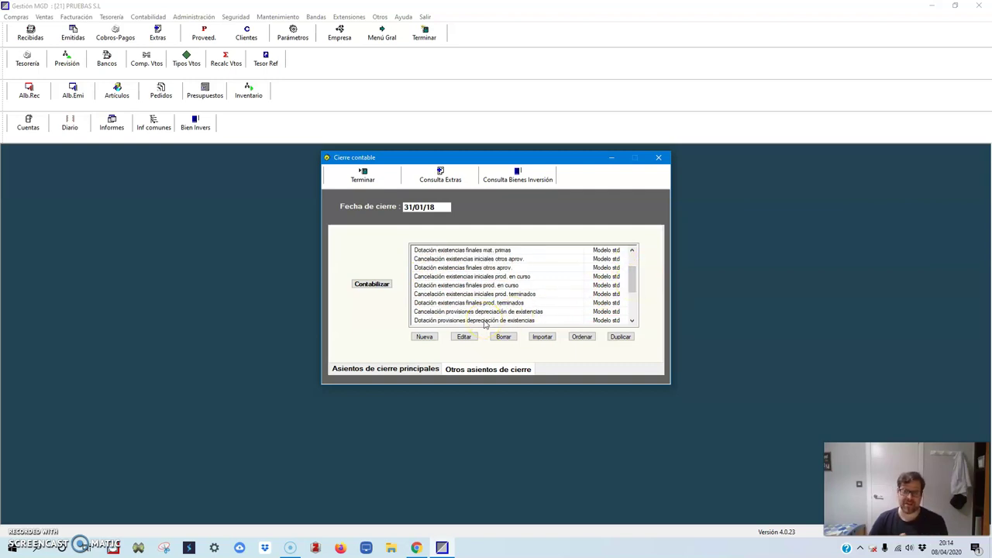
pyautogui.moveTo(632, 278); pyautogui.dragTo(632, 309)
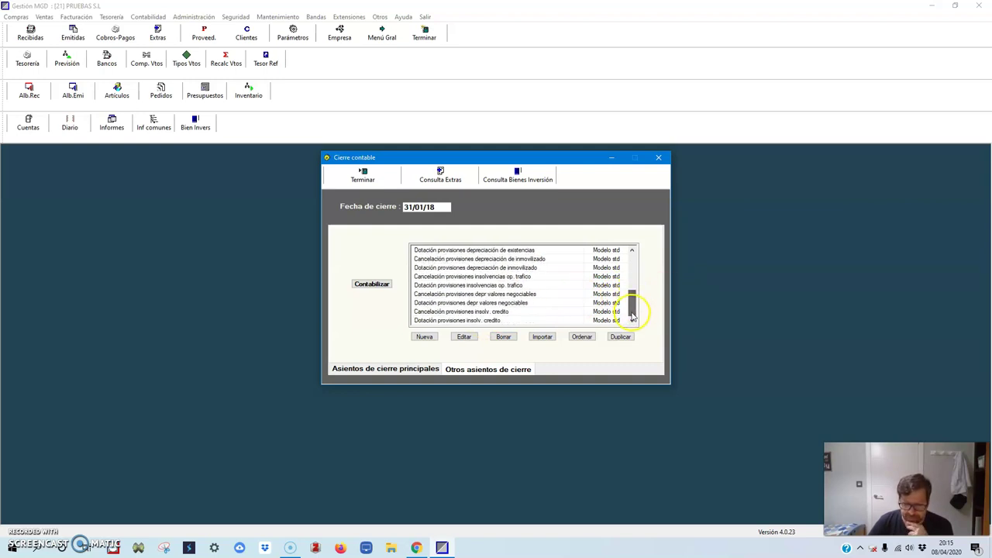
pyautogui.click(470, 259)
pyautogui.click(470, 268)
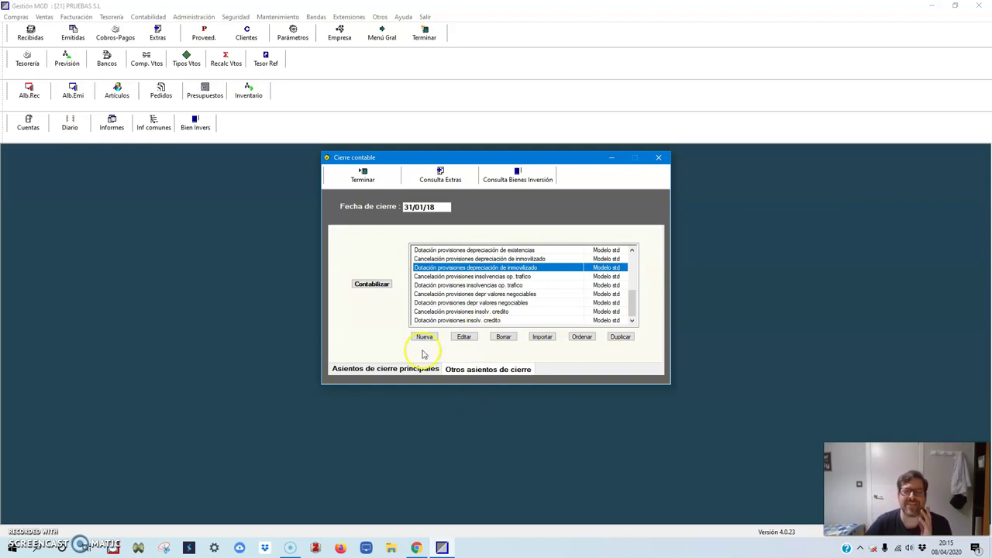
pyautogui.click(382, 371)
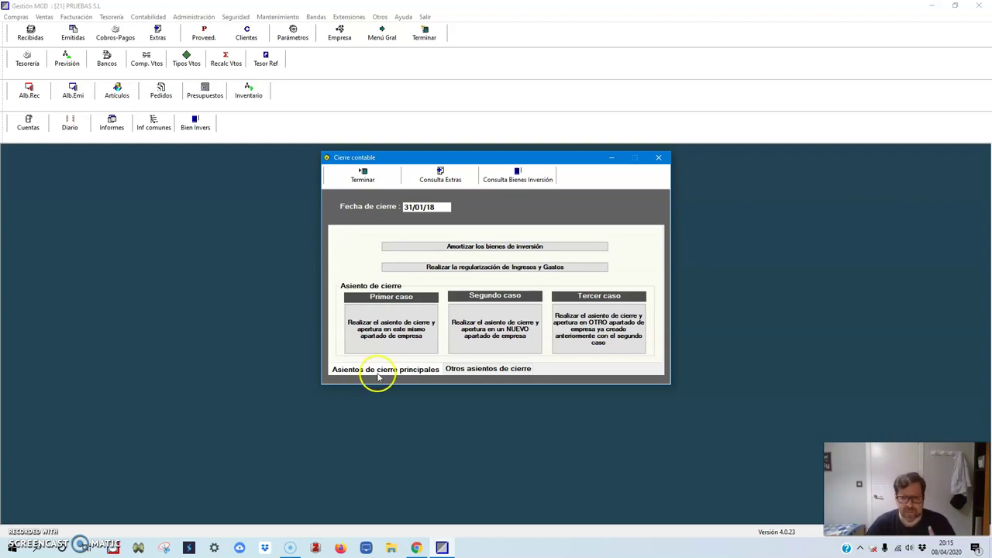
pyautogui.click(378, 177)
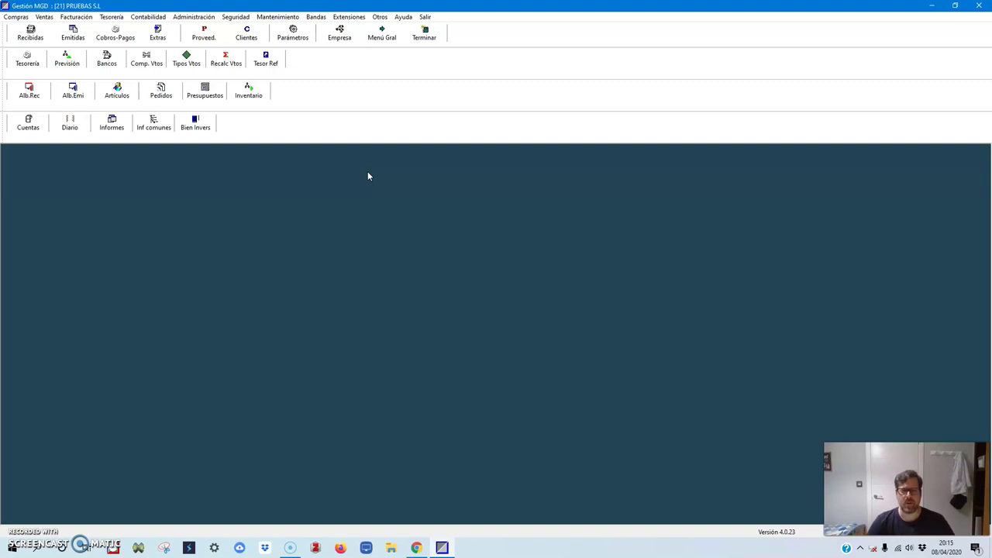
# - Set up the journal printout for the period 01/01/17 to 31/12/17 and preview it
pyautogui.click(188, 24)
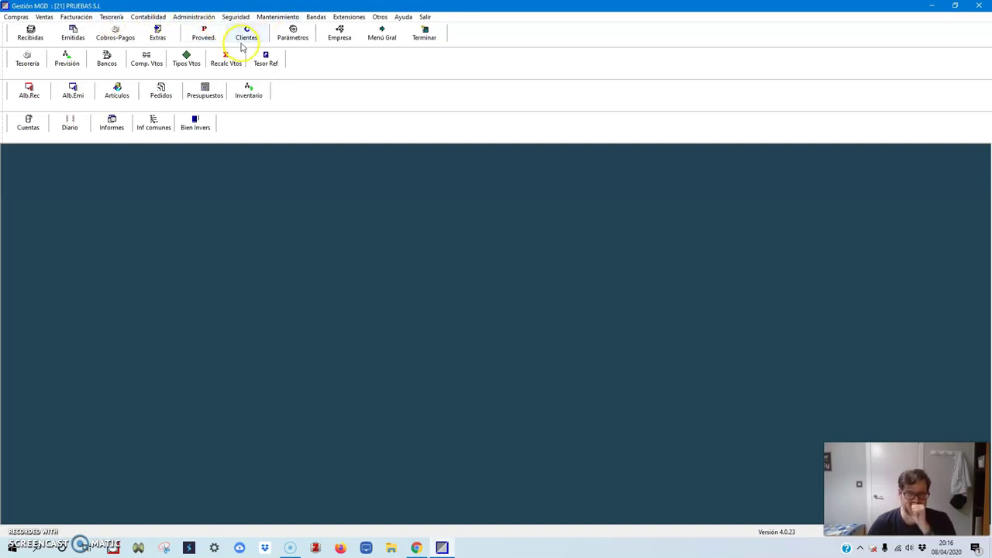
pyautogui.click(150, 17)
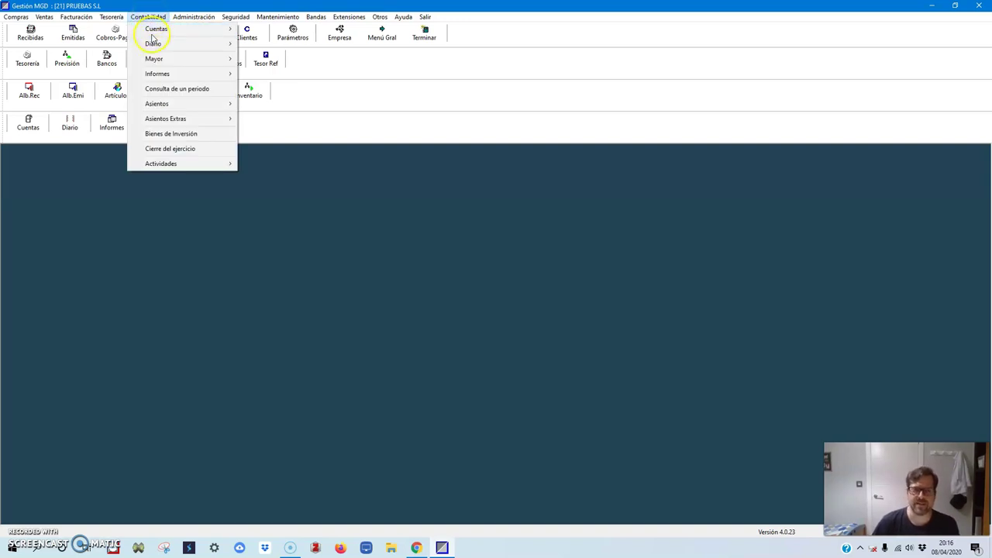
pyautogui.moveTo(152, 43)
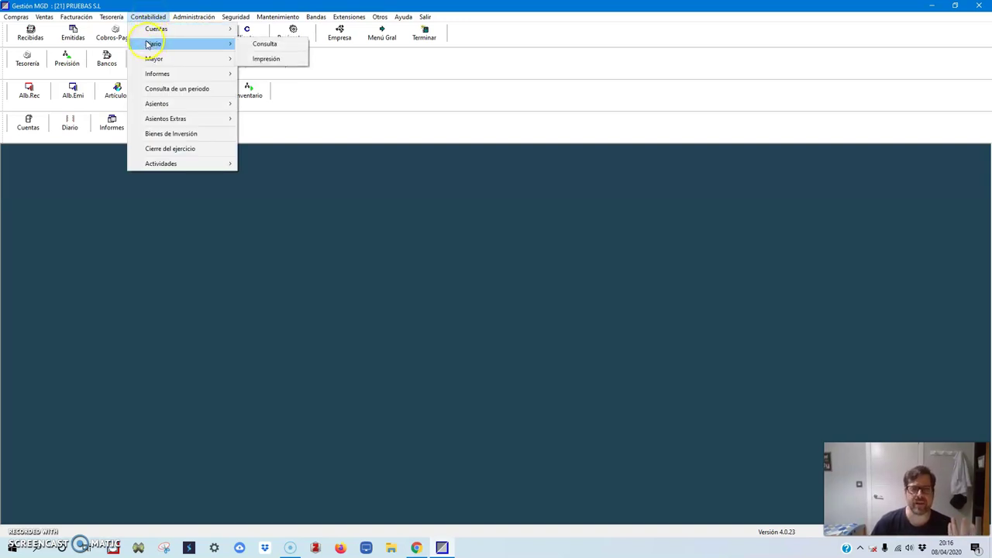
pyautogui.click(265, 59)
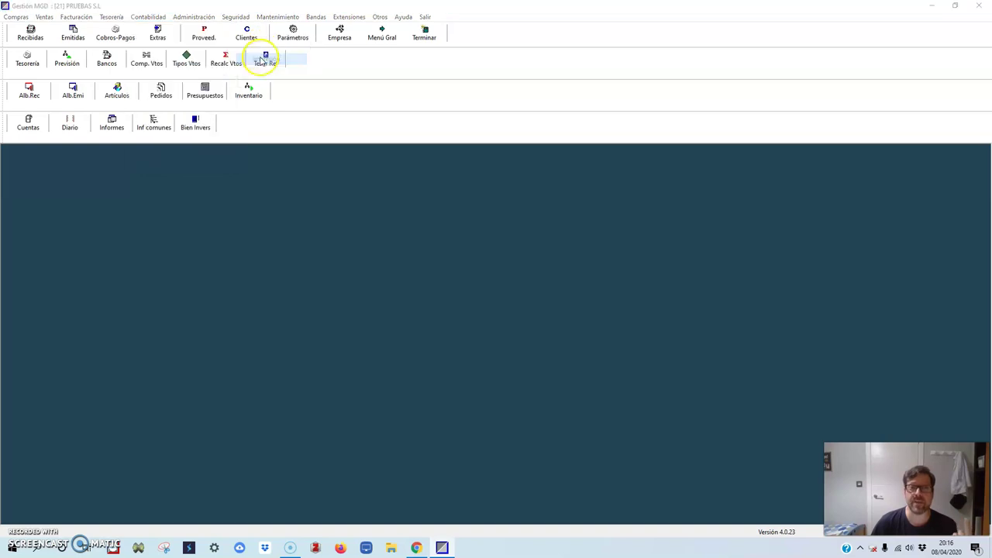
pyautogui.click(454, 203)
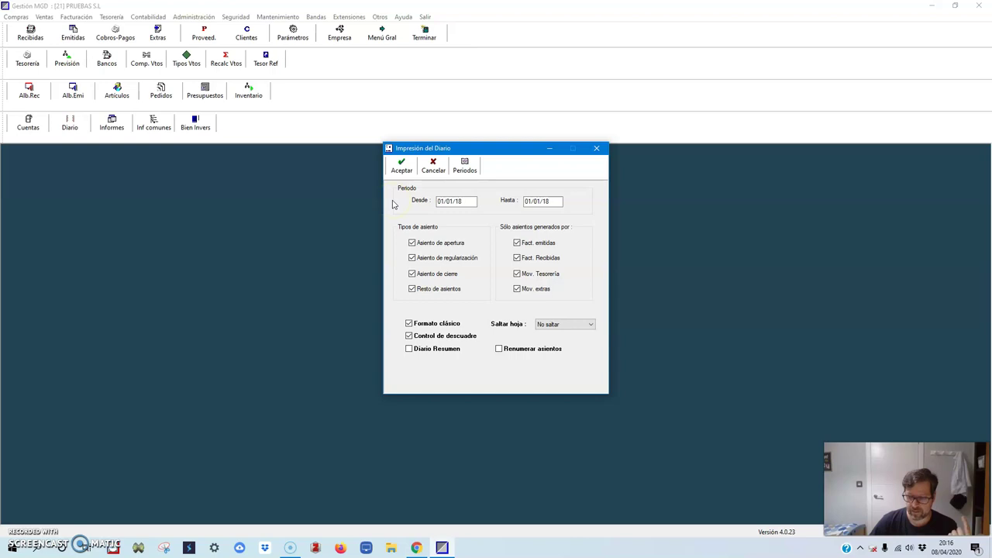
pyautogui.press('Tab')
pyautogui.write('31/21/')
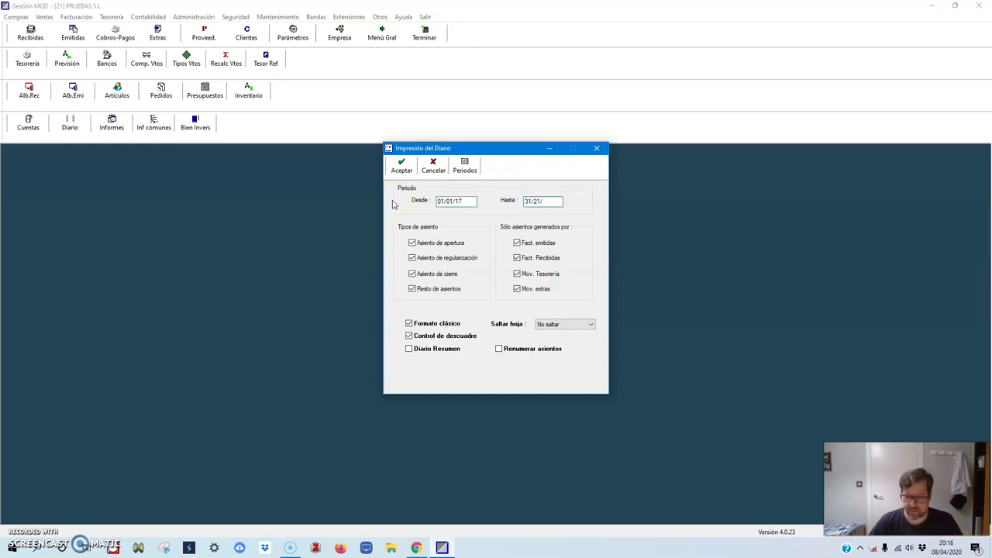
pyautogui.write('17')
pyautogui.click(406, 173)
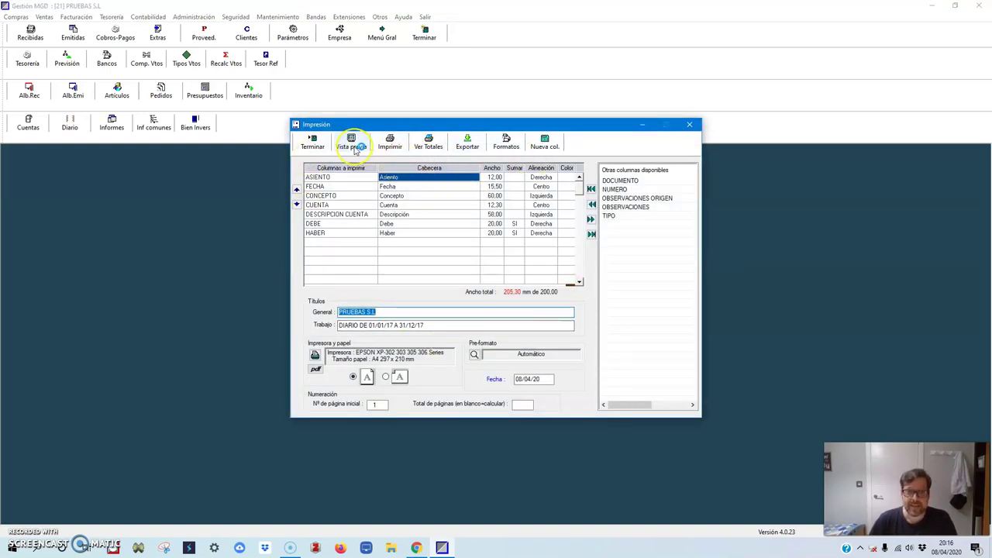
pyautogui.click(352, 146)
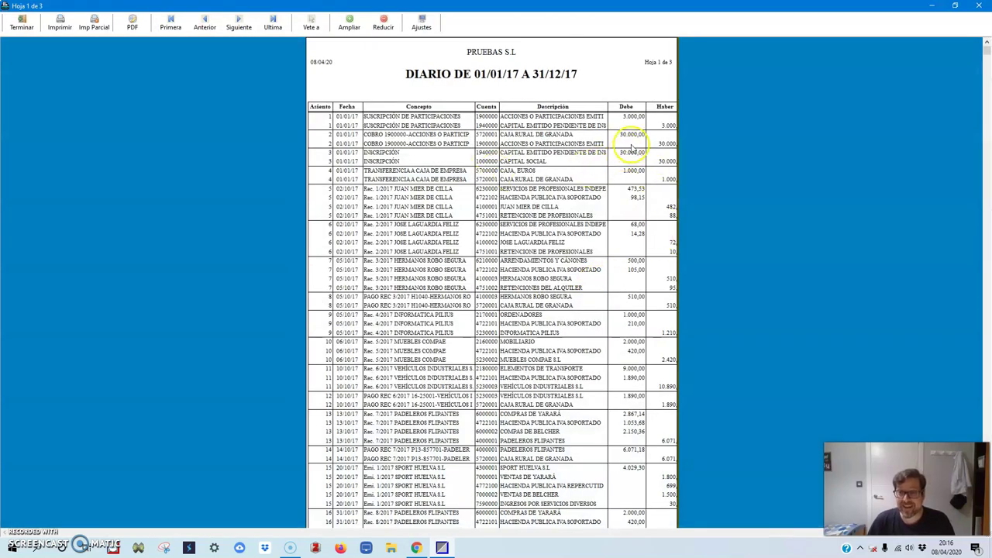
pyautogui.click(21, 23)
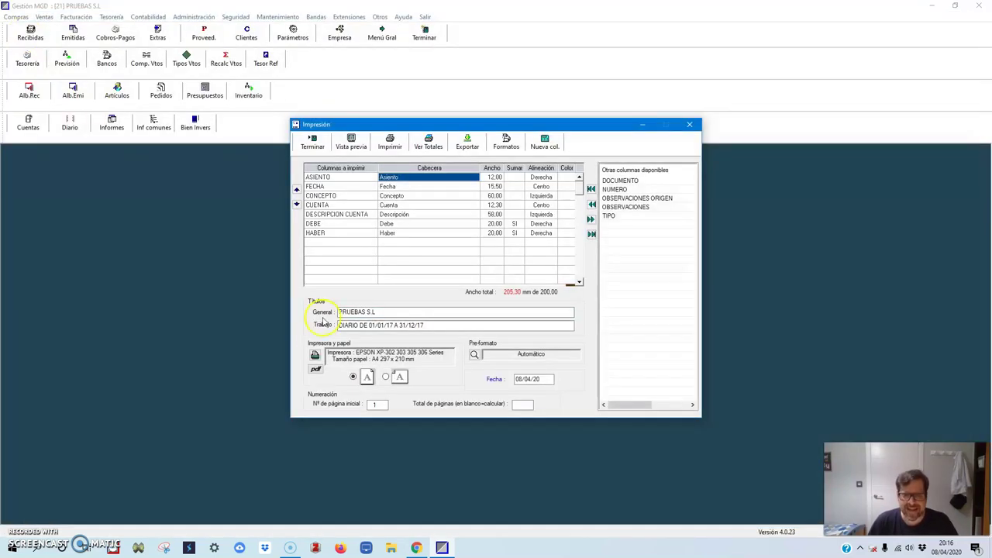
# - Switch the journal printout's output to PDF on A4 paper and preview its pages
pyautogui.click(315, 374)
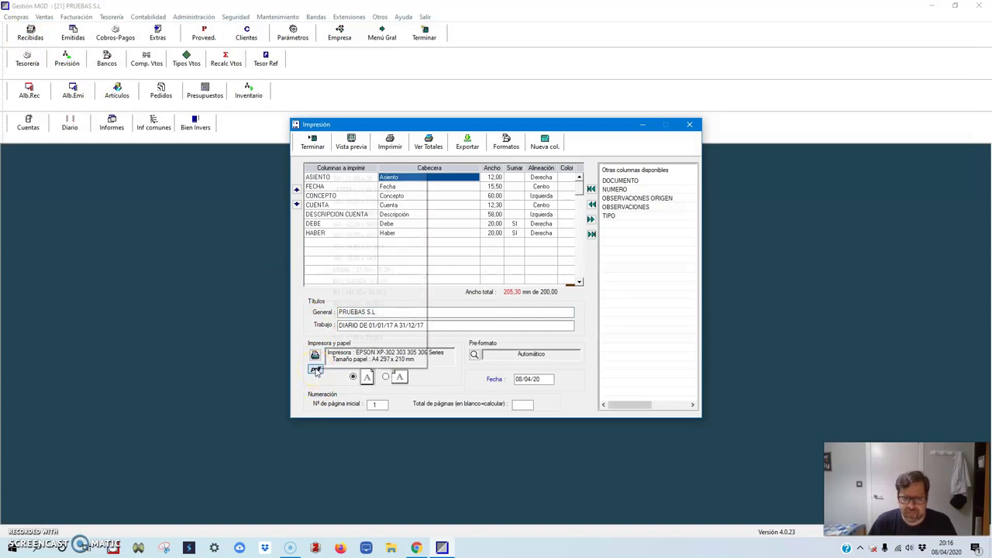
pyautogui.click(349, 180)
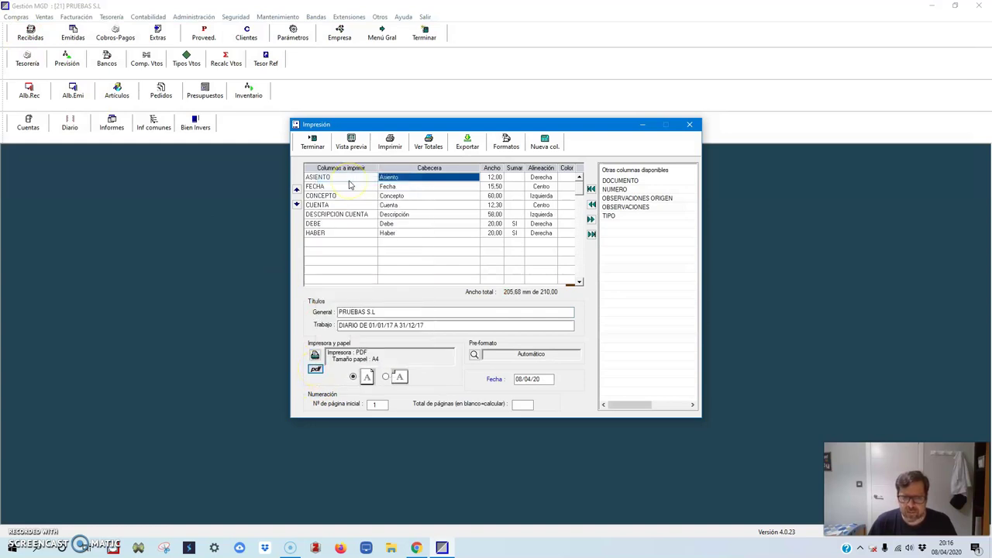
pyautogui.click(351, 141)
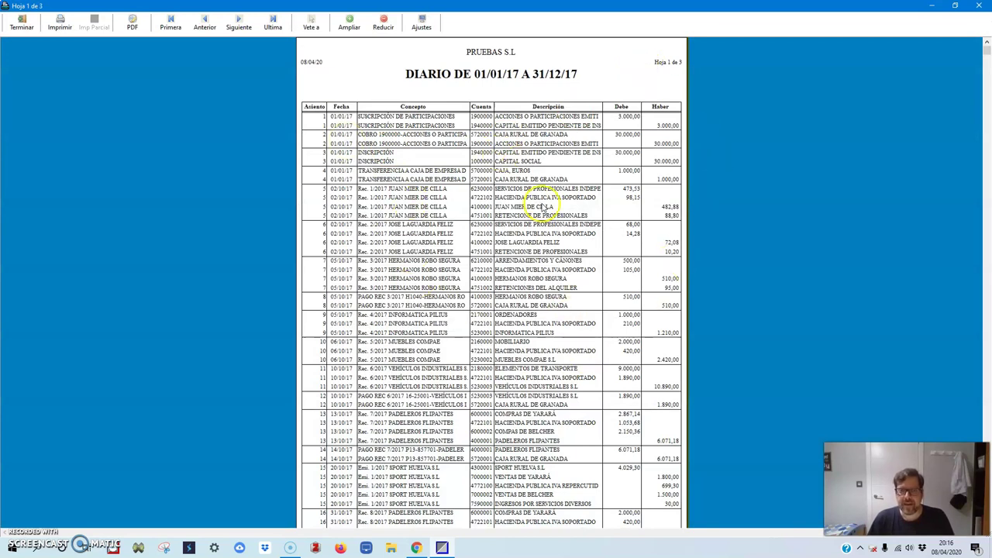
pyautogui.scroll(-1, 521, 250)
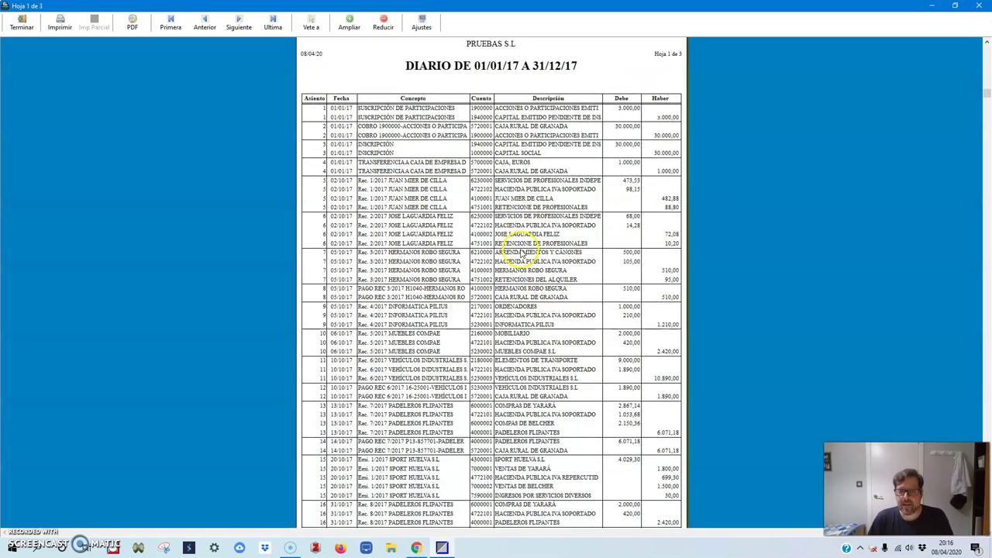
# - Close the journal preview and its print setup, and open the print settings for the general ledger (Mayor)
pyautogui.click(37, 29)
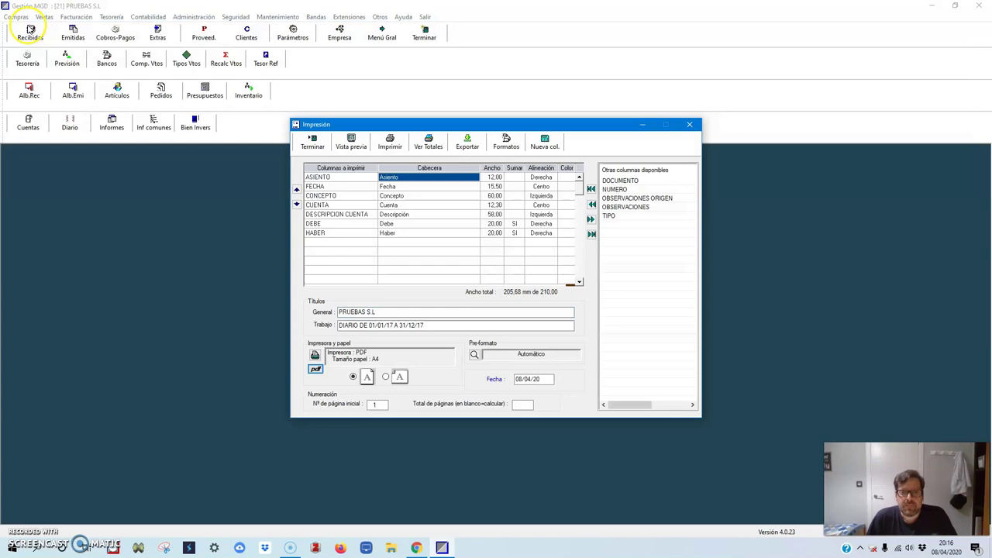
pyautogui.click(319, 151)
pyautogui.click(147, 16)
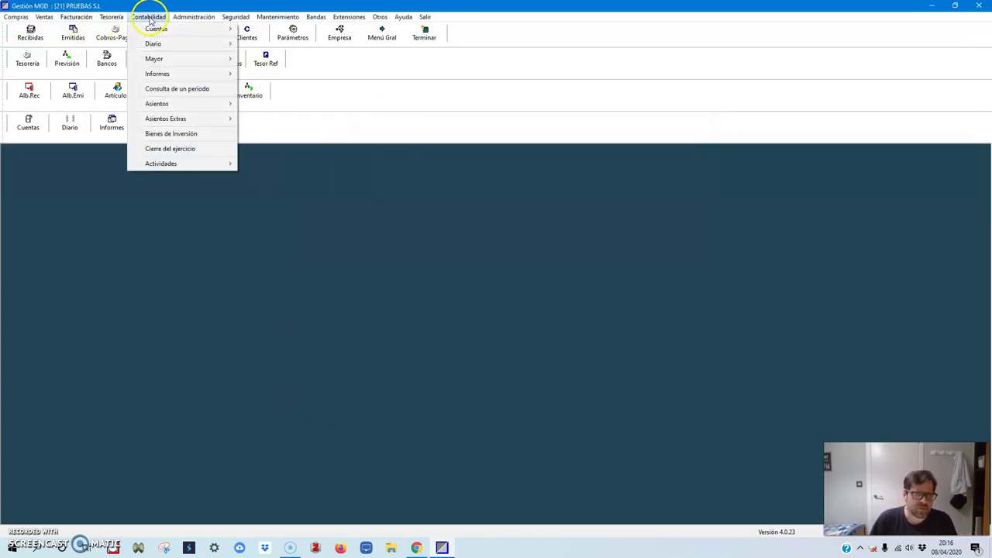
pyautogui.moveTo(155, 59)
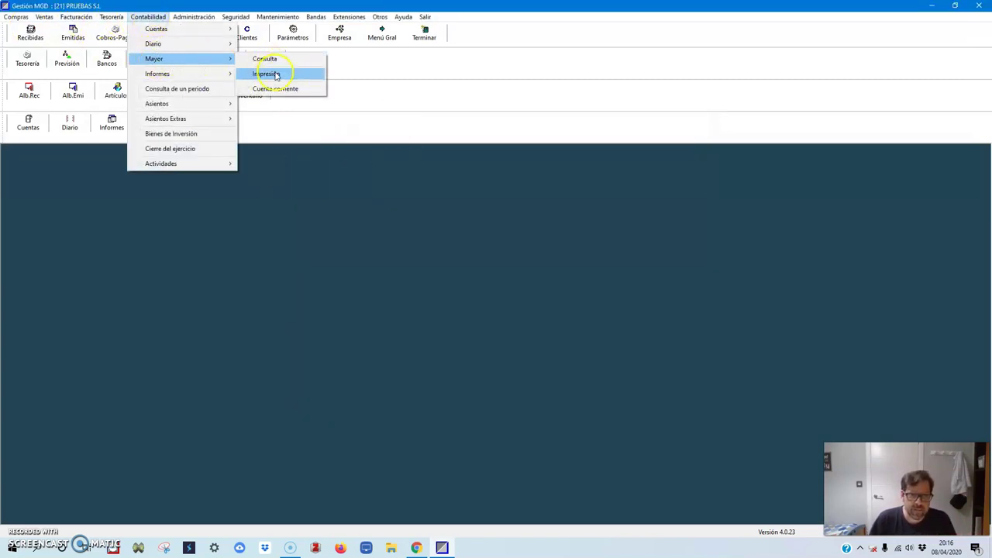
pyautogui.click(275, 75)
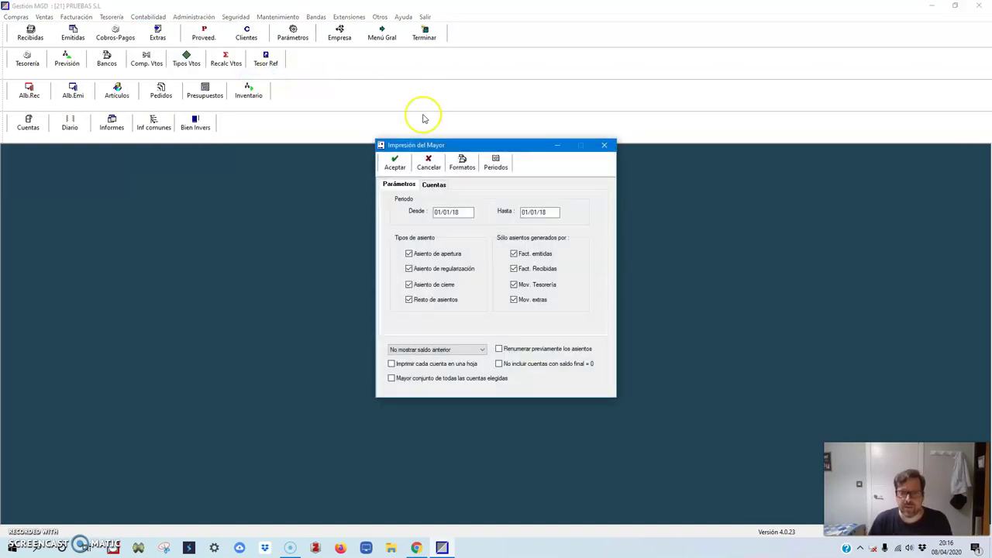
# - Set the ledger printout period to 01/01/17 through 31/12/17, preview it, and close the printout
pyautogui.click(465, 214)
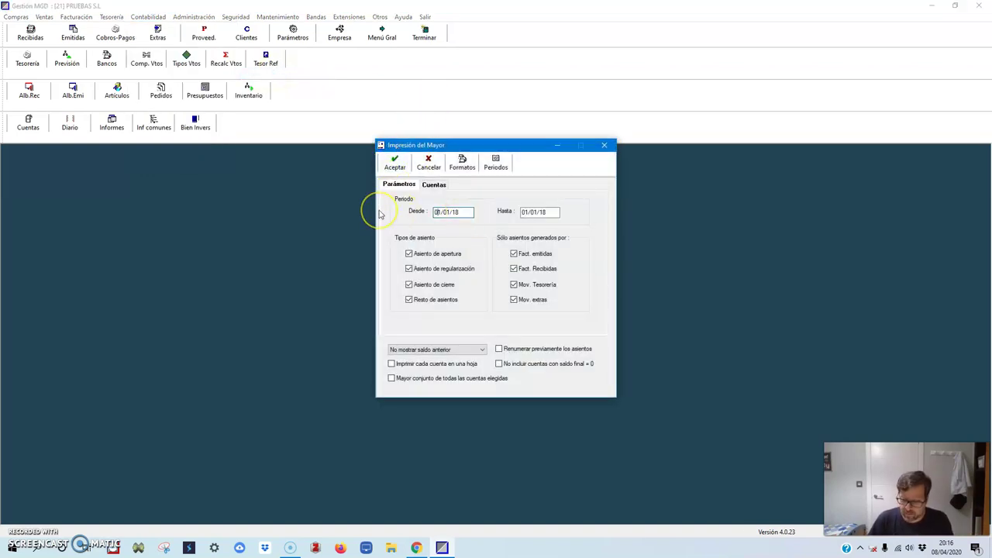
pyautogui.press('Tab')
pyautogui.write('31/12/')
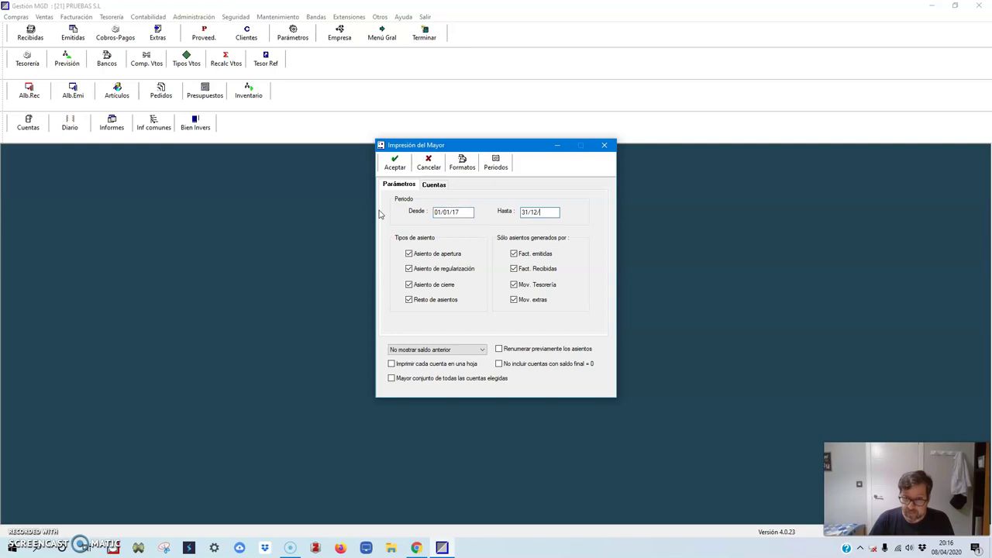
pyautogui.write('17')
pyautogui.click(394, 163)
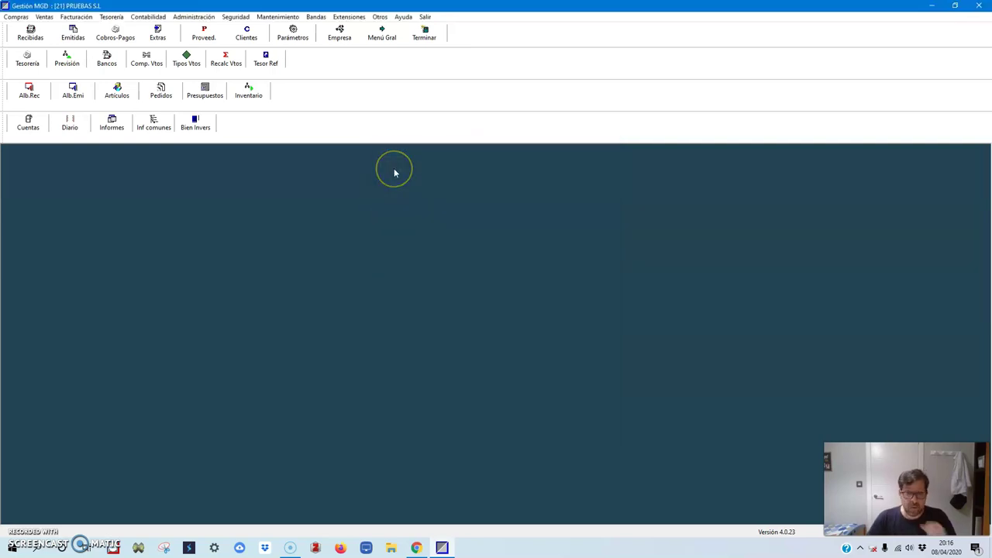
pyautogui.click(362, 148)
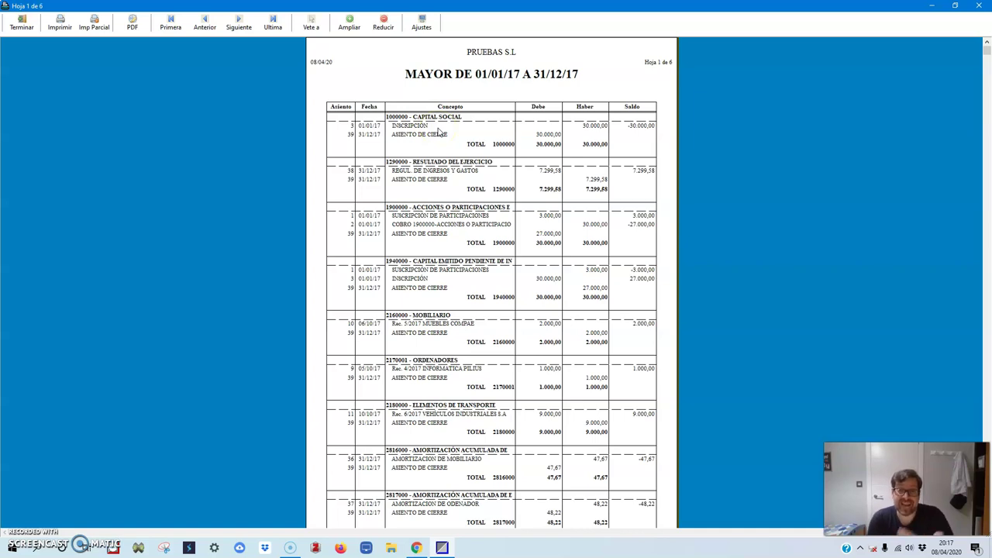
pyautogui.click(21, 23)
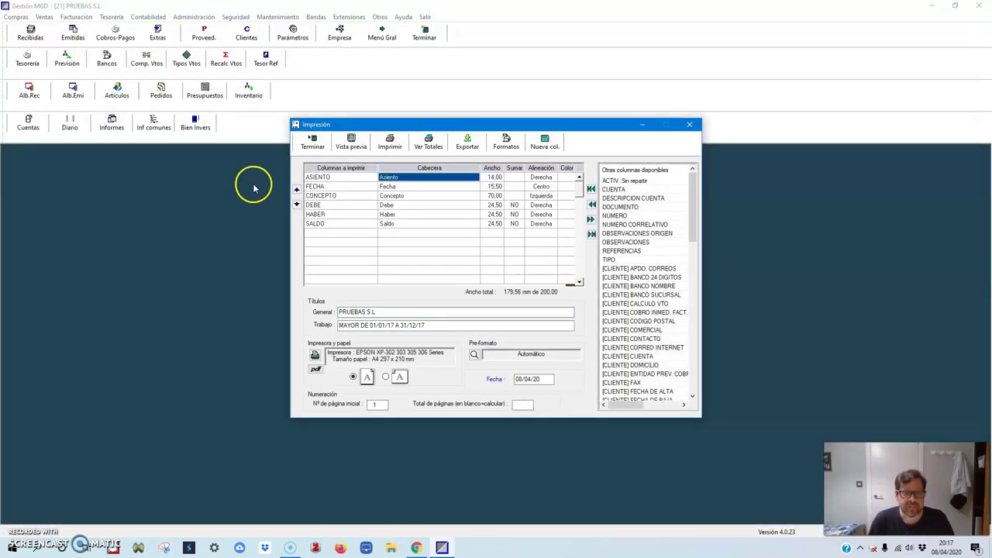
pyautogui.click(311, 143)
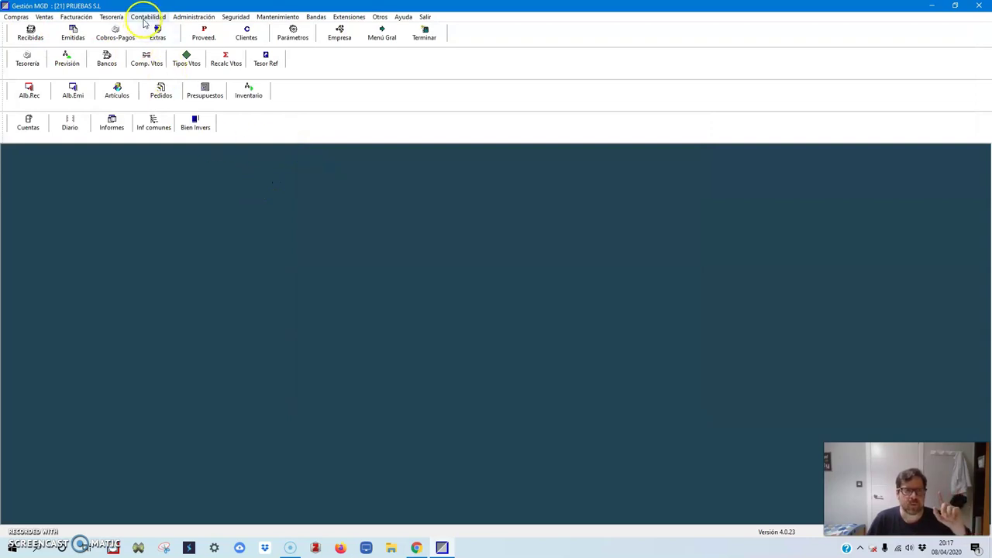
# - Open the standard accounting reports and look through the available balance sheet and trial balance models
pyautogui.click(144, 18)
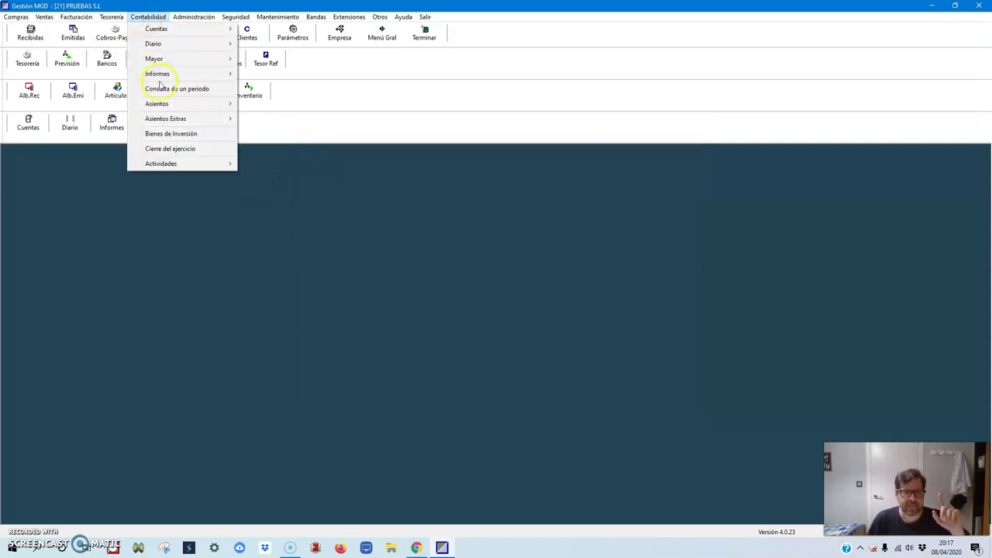
pyautogui.moveTo(180, 74)
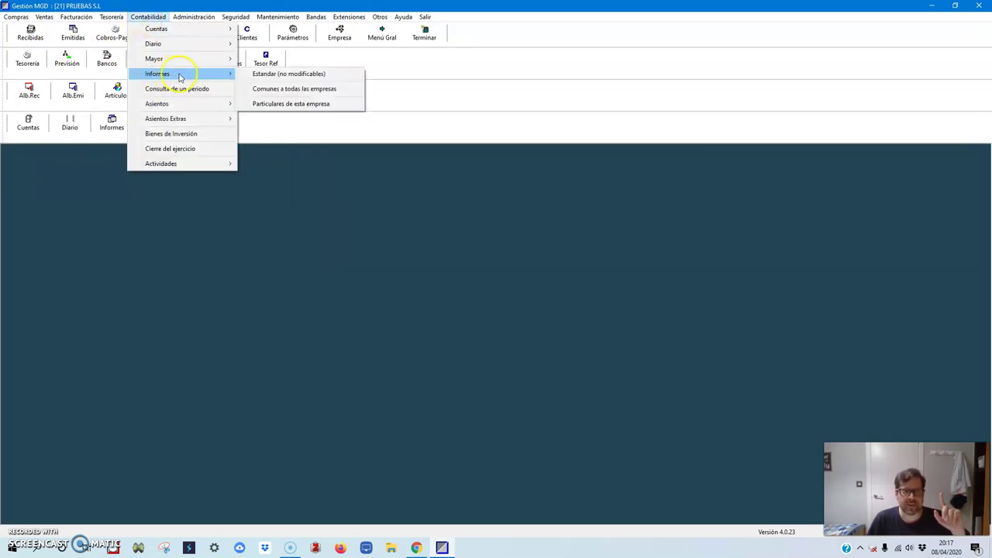
pyautogui.click(275, 75)
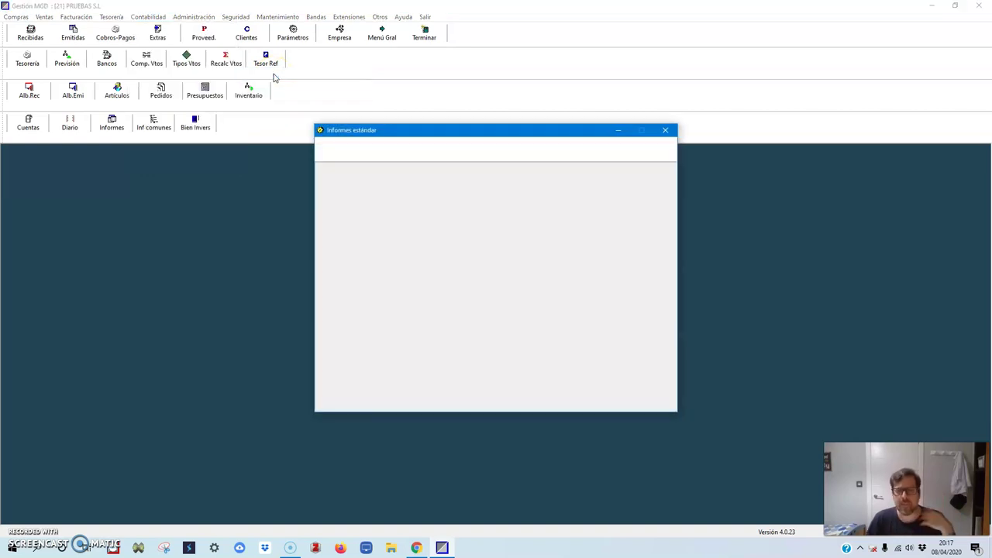
pyautogui.click(343, 187)
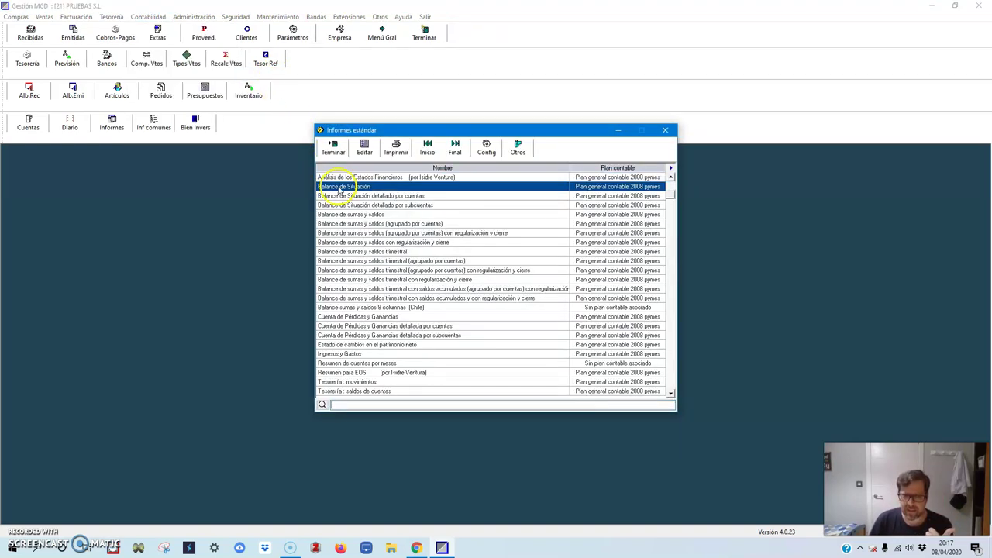
pyautogui.click(360, 181)
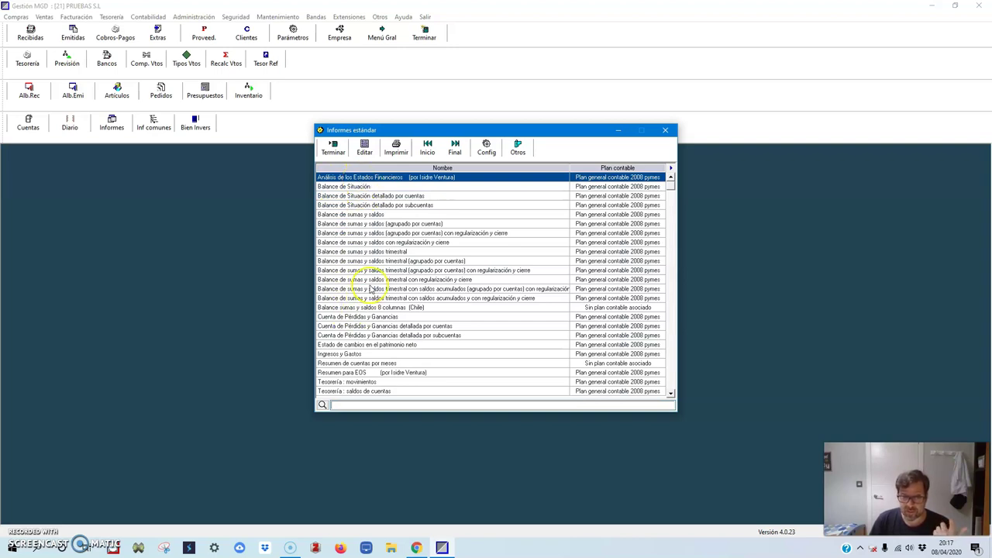
pyautogui.click(370, 288)
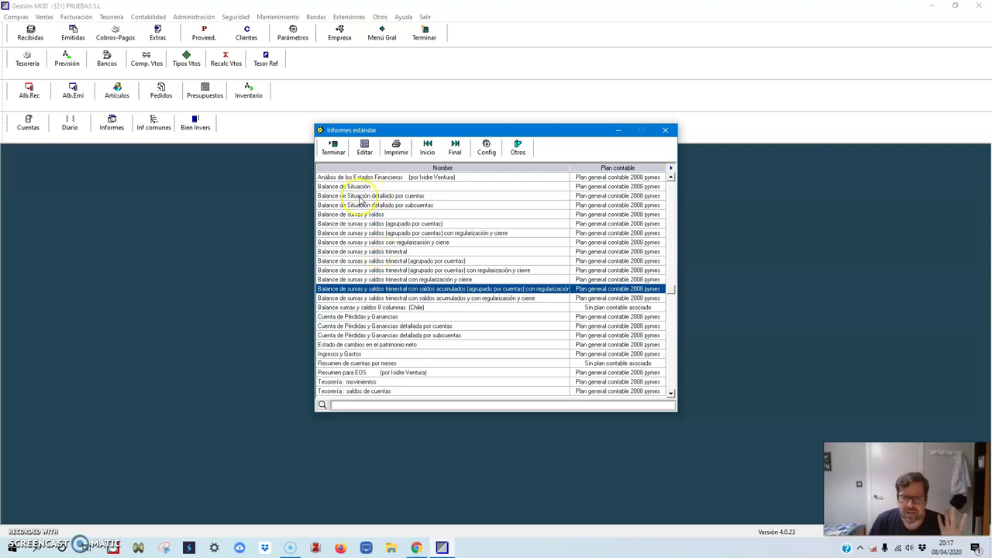
# - Preview the Balance de Situación detallado por cuentas for base year 2018 with the Ejercicio 2018 and Ejercicio 2017 columns
pyautogui.doubleClick(384, 196)
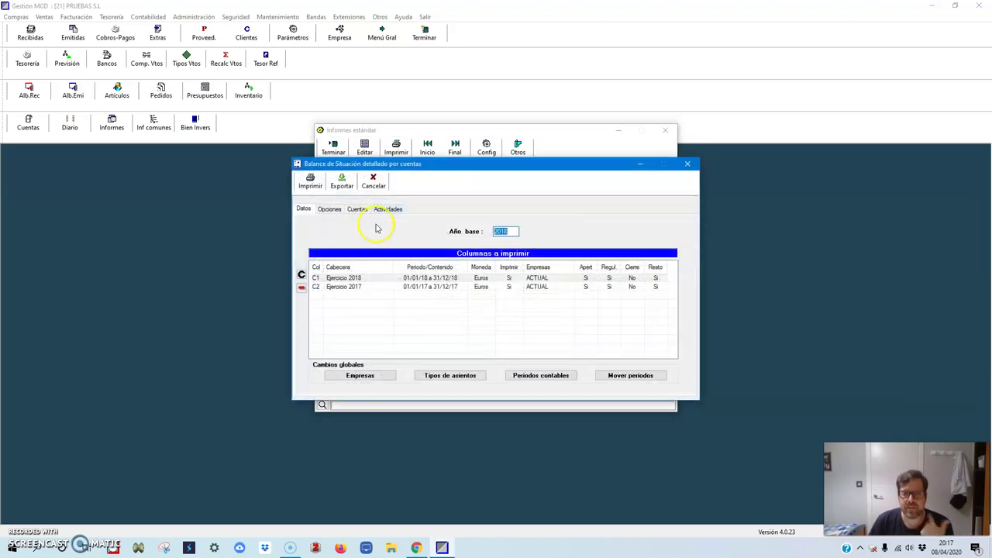
pyautogui.click(364, 288)
pyautogui.click(364, 279)
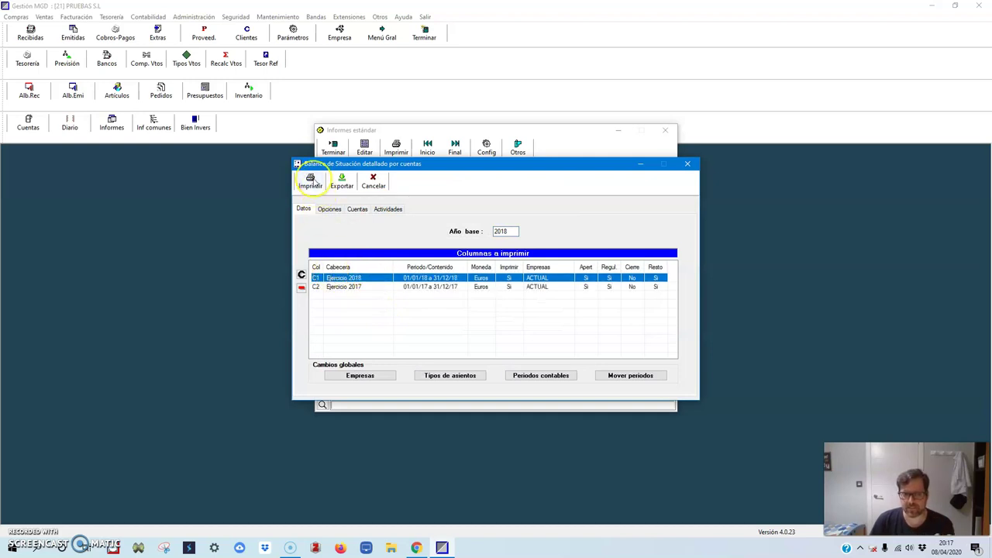
pyautogui.click(316, 181)
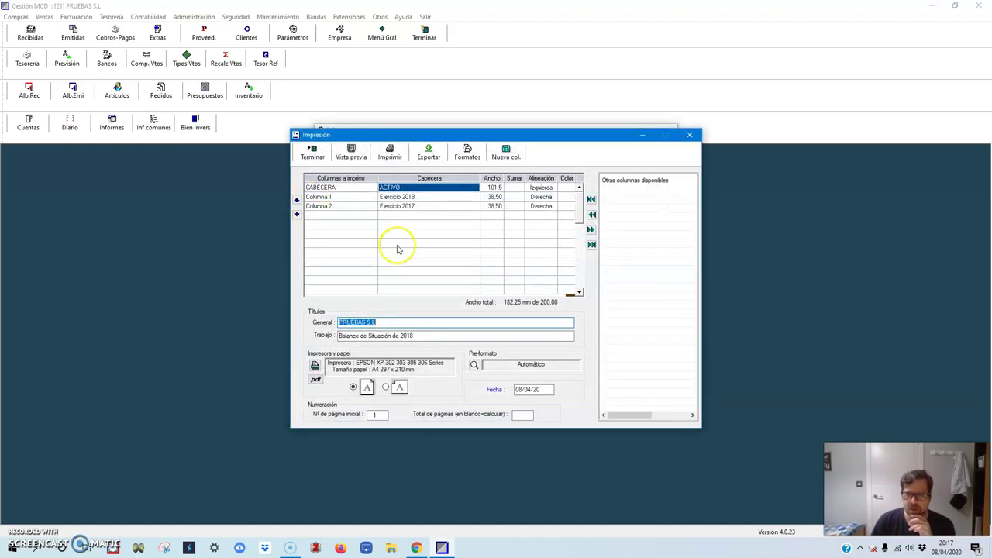
pyautogui.click(351, 158)
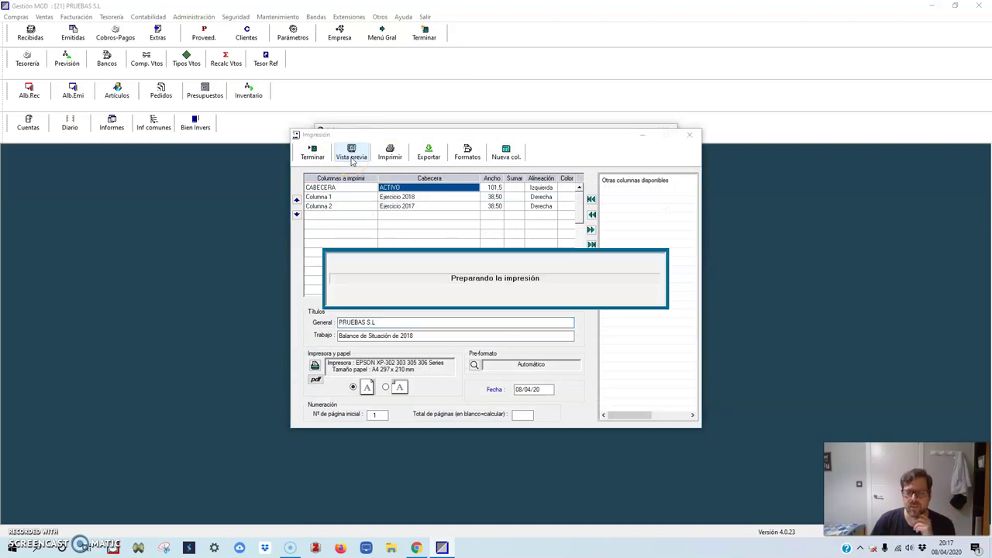